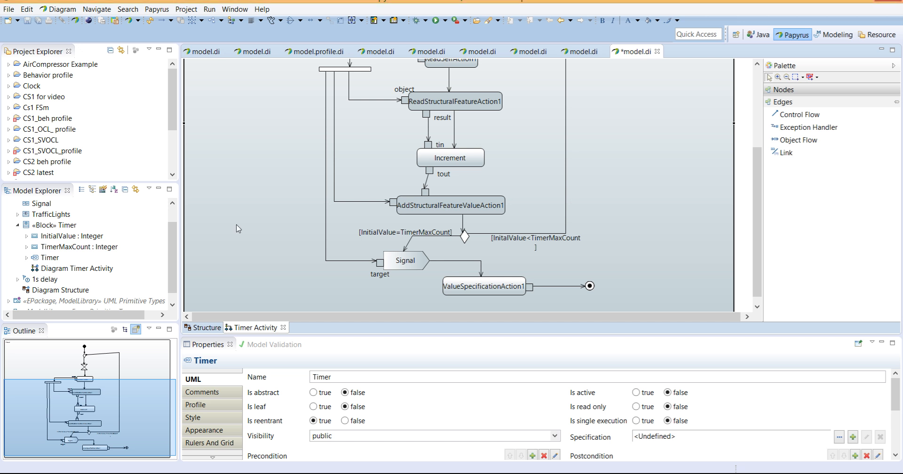
Create a new UML activity diagram named Clock under SysMLmodel
{"action": "left_click", "coordinate": [174, 214]}
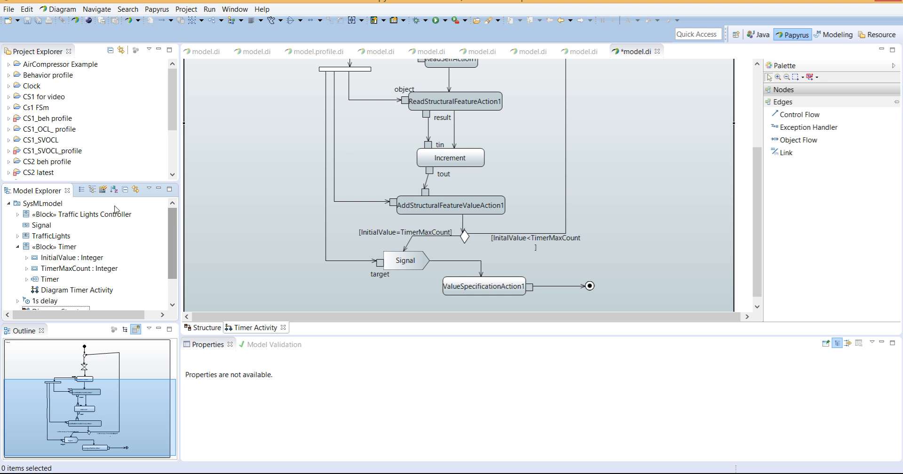
{"action": "left_click", "coordinate": [45, 205]}
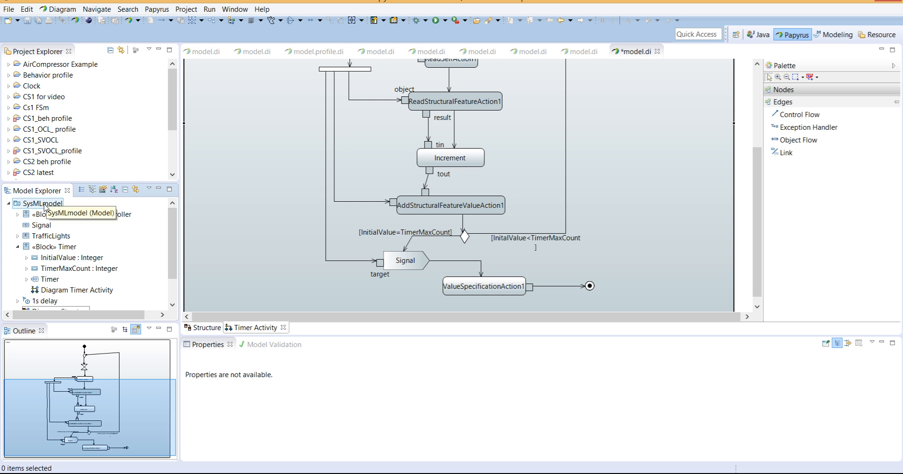
{"action": "left_click", "coordinate": [45, 205]}
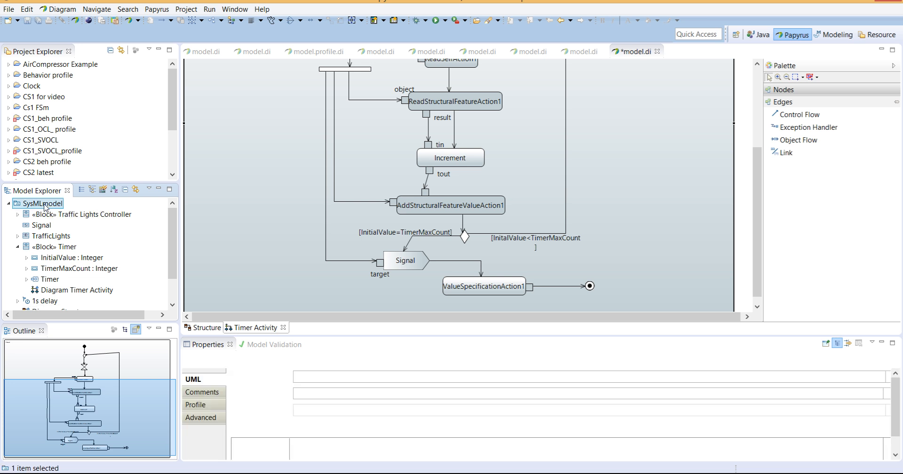
{"action": "right_click", "coordinate": [66, 208]}
{"action": "mouse_move", "coordinate": [118, 233]}
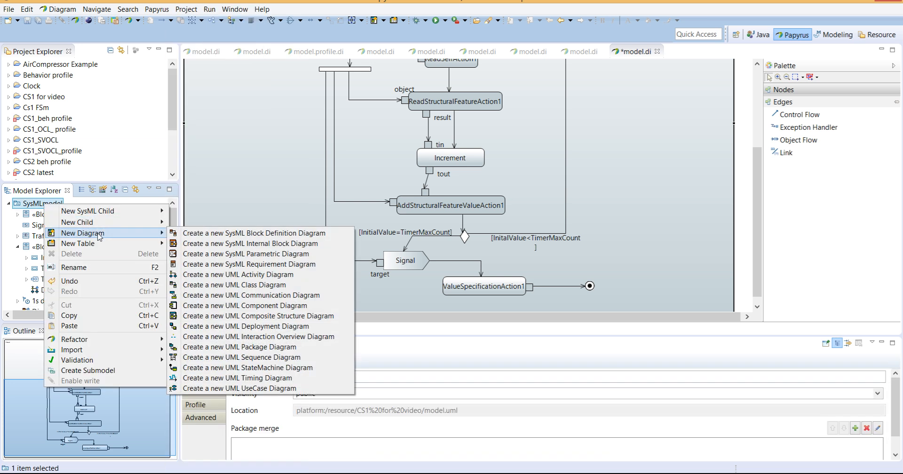
{"action": "left_click", "coordinate": [257, 276]}
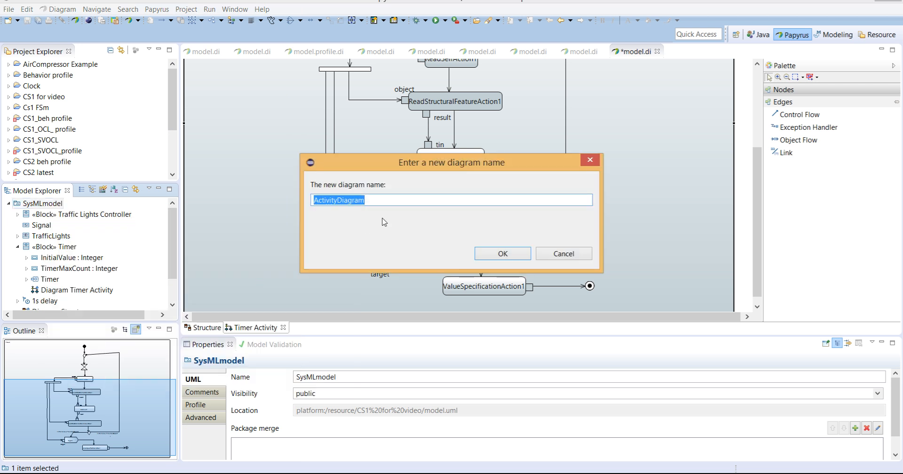
{"action": "type", "text": "Clock"}
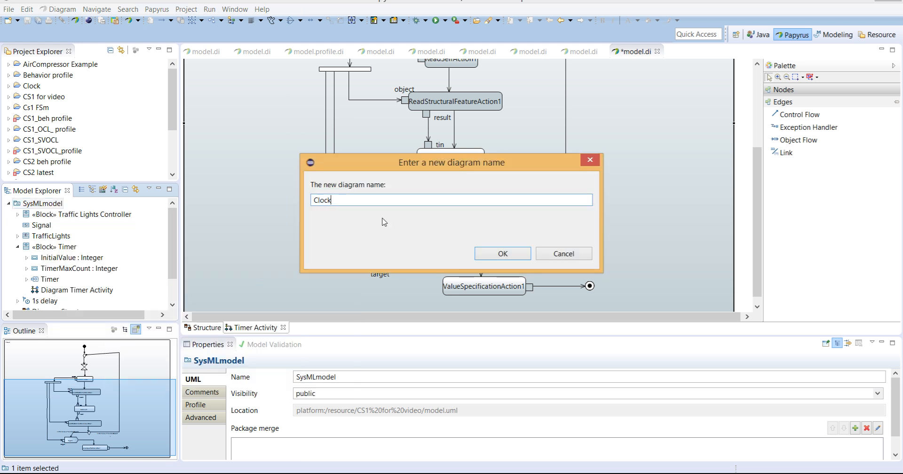
{"action": "key", "text": "Return"}
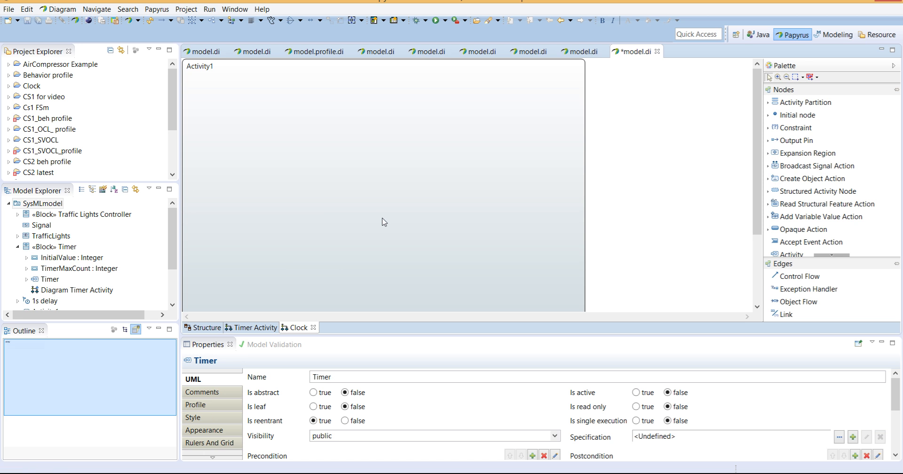
Rename the new diagram's activity as Clock
{"action": "left_click", "coordinate": [382, 144]}
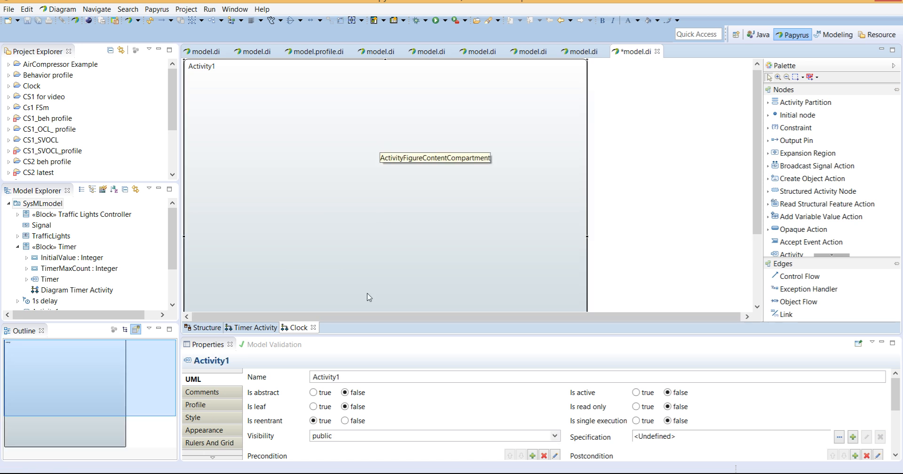
{"action": "left_click", "coordinate": [345, 377]}
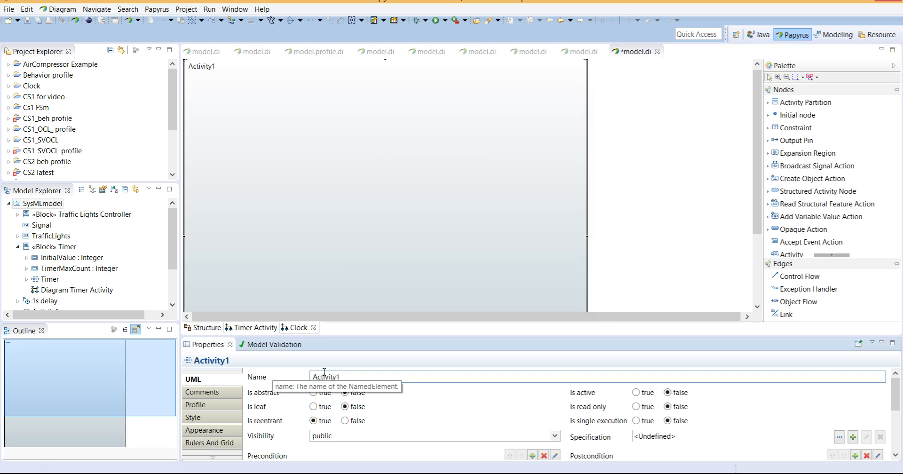
{"action": "left_click_drag", "start_coordinate": [343, 375], "coordinate": [313, 376]}
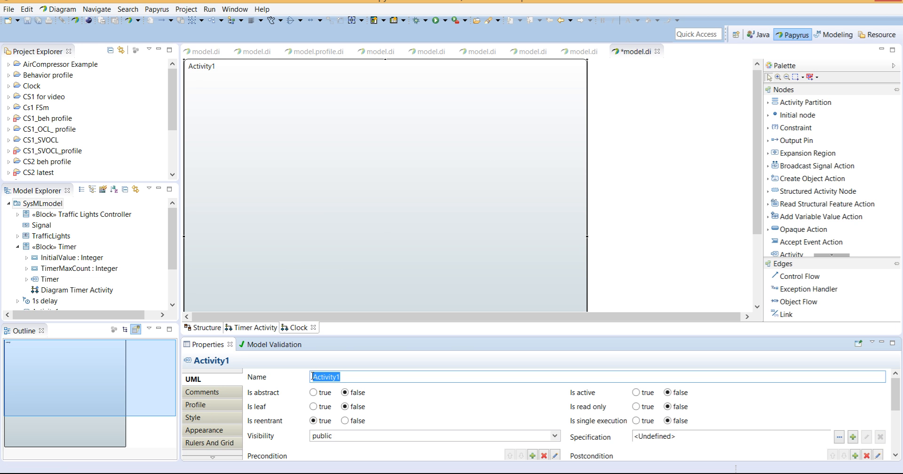
{"action": "type", "text": "Clock"}
{"action": "key", "text": "Return"}
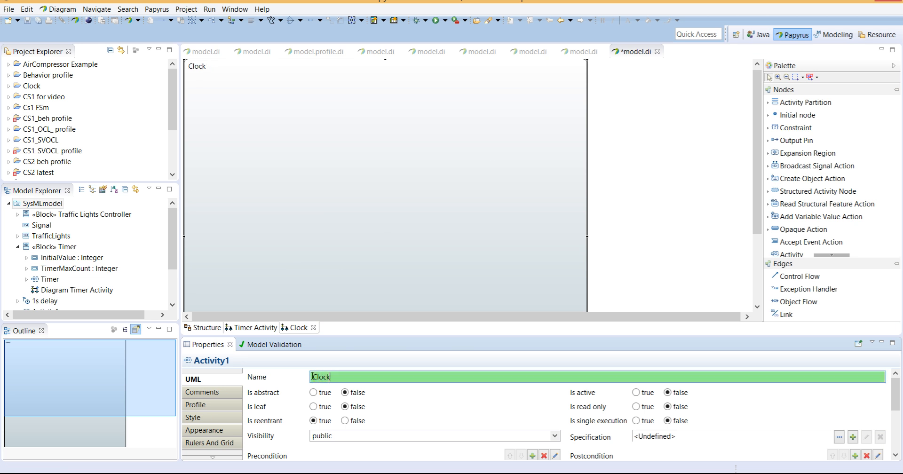
Add an initial node to the Clock activity and place it near the activity's top centre
{"action": "left_click", "coordinate": [797, 115]}
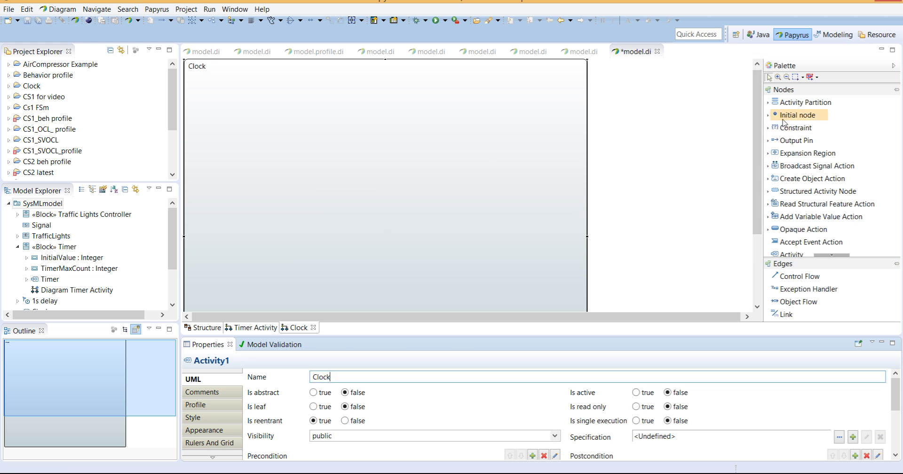
{"action": "left_click", "coordinate": [412, 110]}
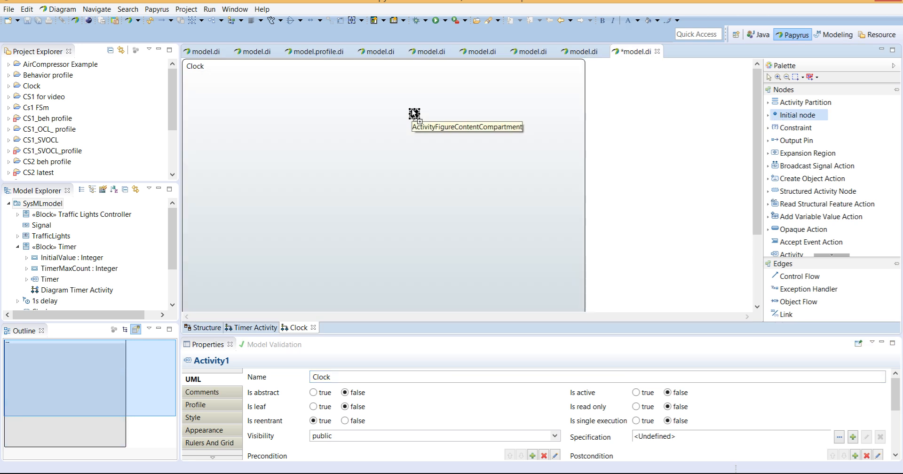
{"action": "left_click", "coordinate": [420, 117]}
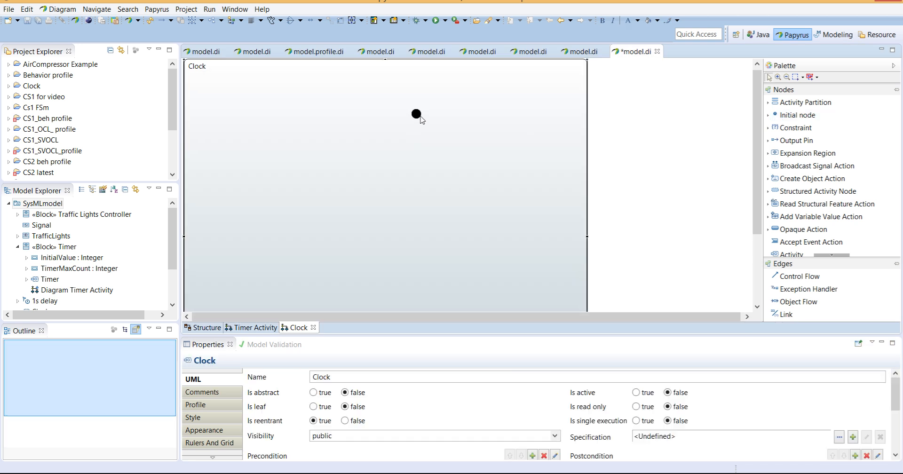
{"action": "left_click", "coordinate": [416, 115]}
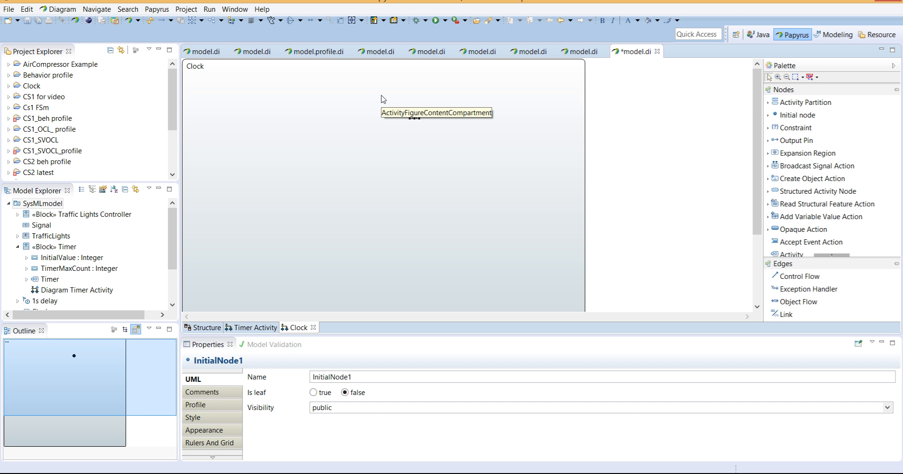
{"action": "left_click", "coordinate": [417, 115]}
{"action": "left_click_drag", "start_coordinate": [416, 115], "coordinate": [391, 105]}
{"action": "left_click", "coordinate": [416, 104]}
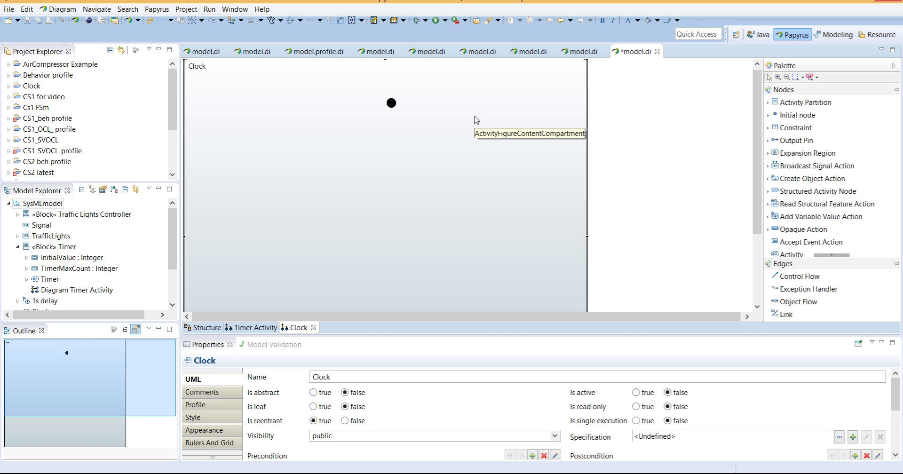
Add an Accept Event Action below the initial node, keeping its default name
{"action": "left_click", "coordinate": [788, 242]}
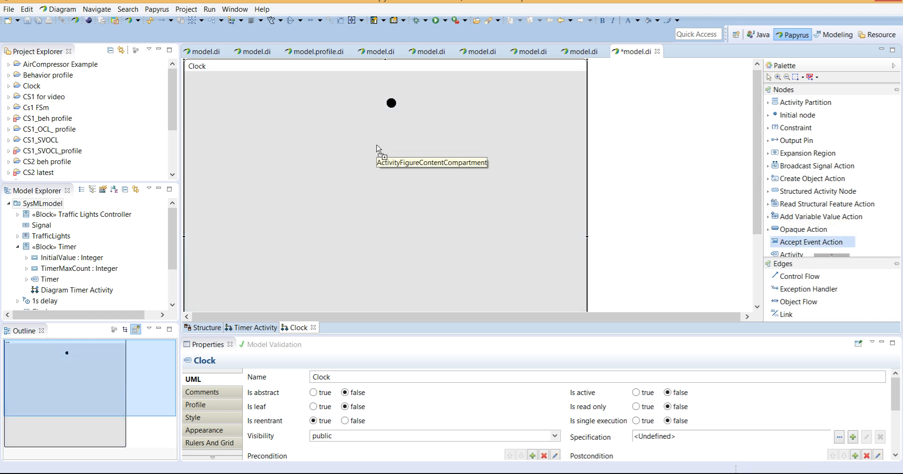
{"action": "left_click", "coordinate": [377, 149]}
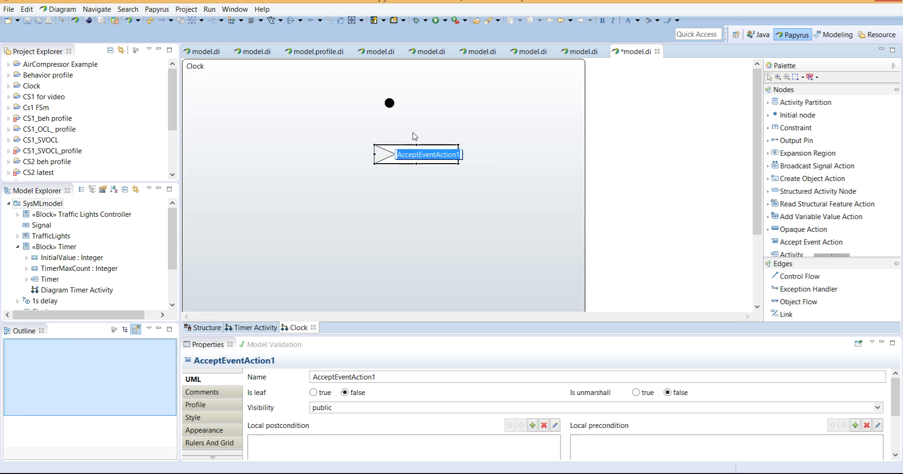
{"action": "key", "text": "Return"}
Start a new trigger for the accept event action with a new TimeEvent contained in SysMLmodel, named "1s Delay for clock"
{"action": "left_click", "coordinate": [380, 147]}
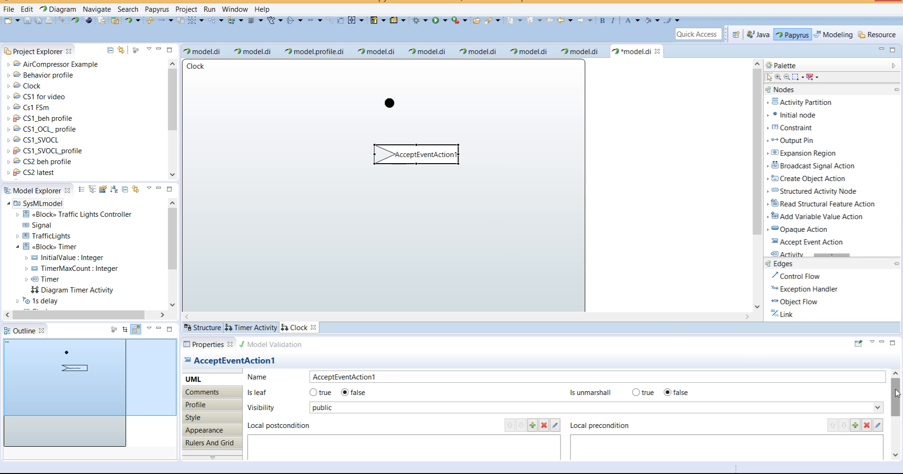
{"action": "left_click_drag", "start_coordinate": [896, 402], "coordinate": [896, 418]}
{"action": "left_click", "coordinate": [855, 427]}
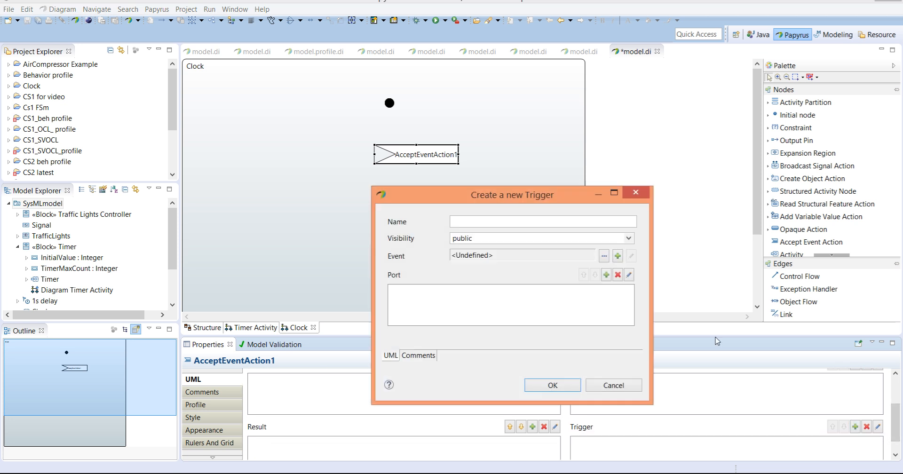
{"action": "left_click", "coordinate": [617, 256]}
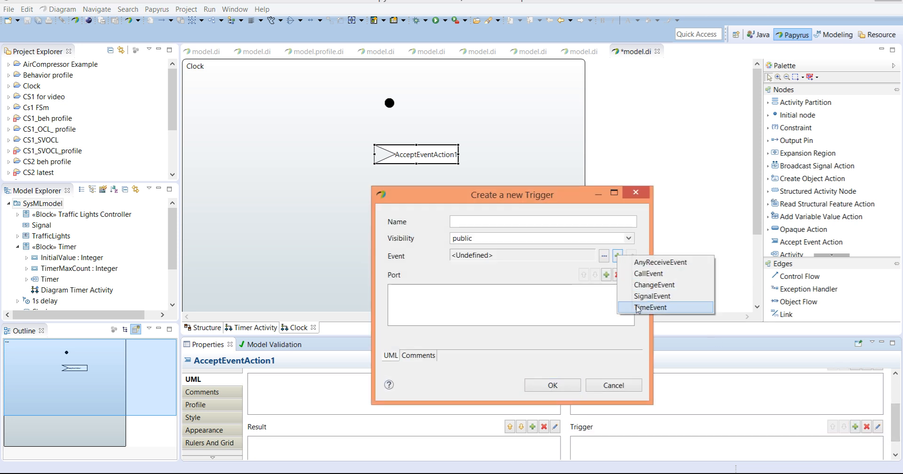
{"action": "left_click", "coordinate": [649, 307]}
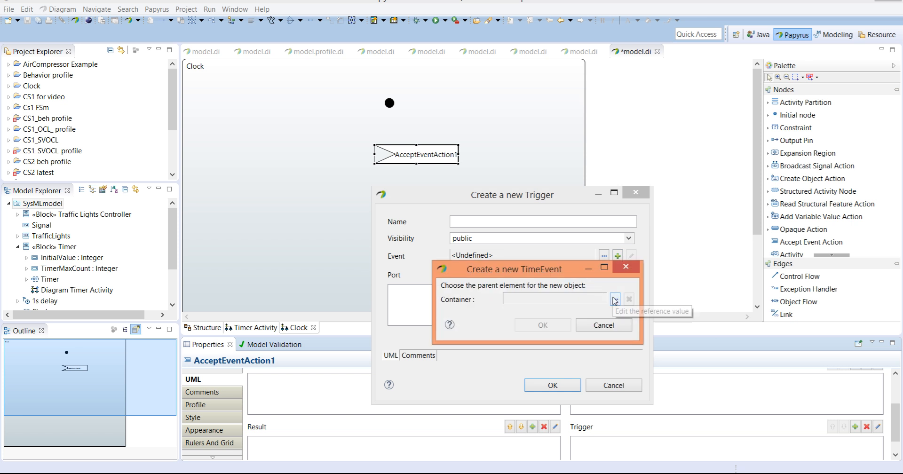
{"action": "left_click", "coordinate": [614, 299]}
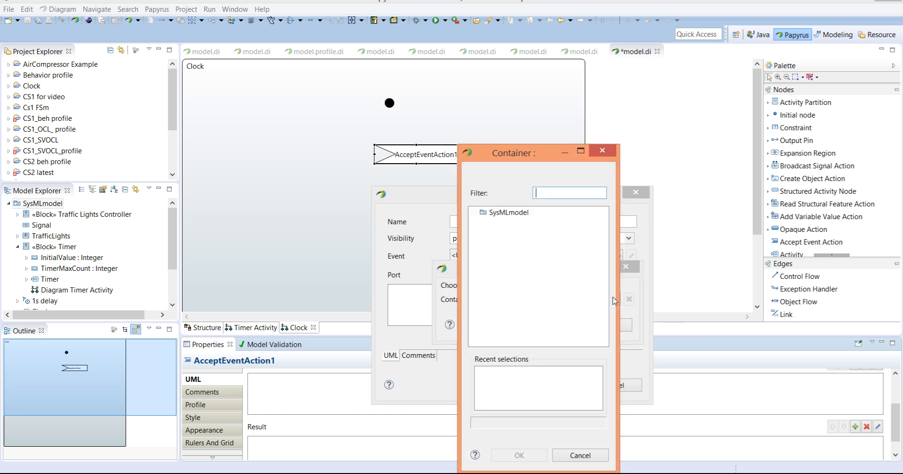
{"action": "left_click", "coordinate": [509, 214]}
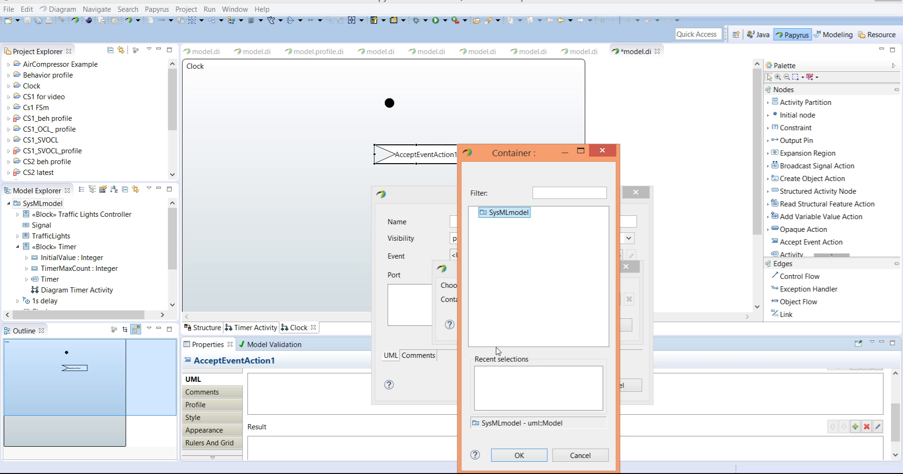
{"action": "left_click", "coordinate": [516, 456]}
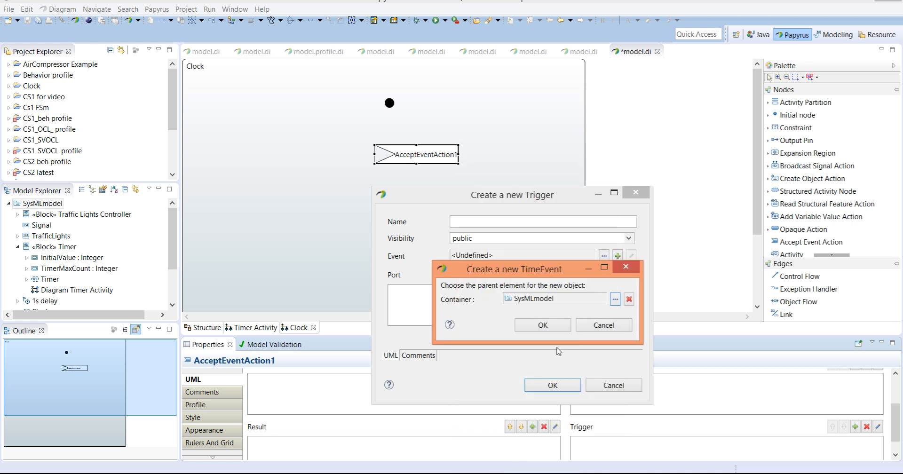
{"action": "left_click", "coordinate": [553, 325]}
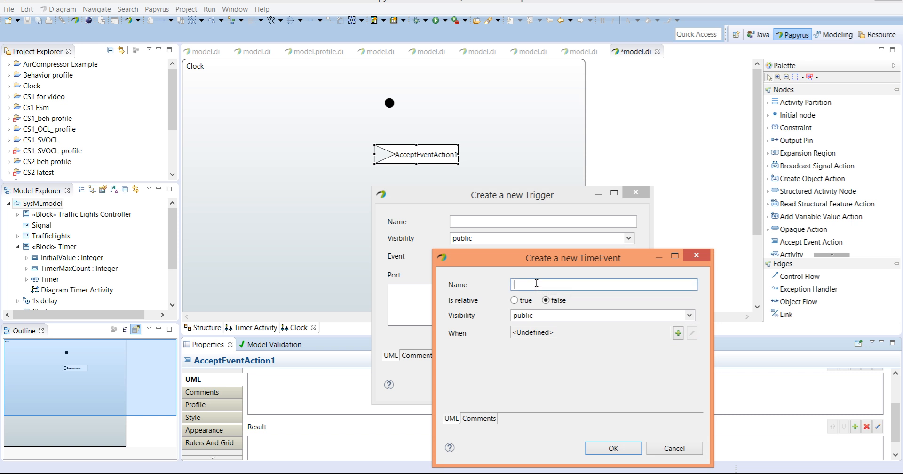
{"action": "type", "text": "1s Delay for clock"}
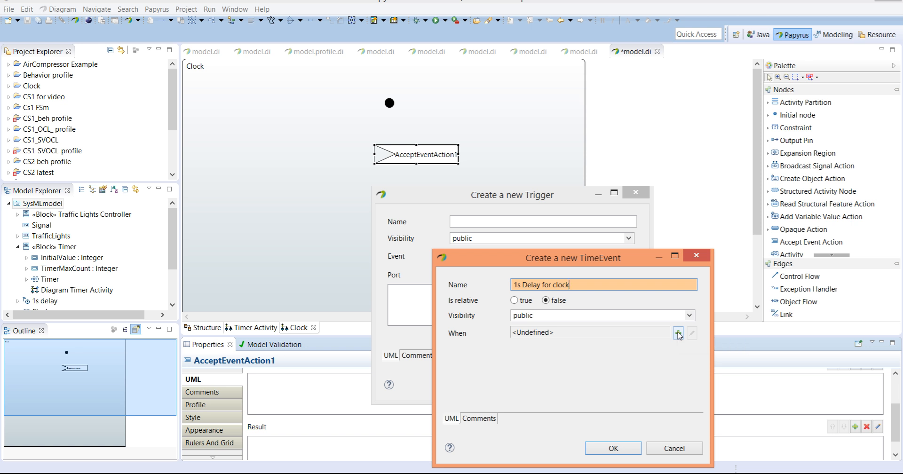
Give the time event a new TimeExpression whose expression is an OpaqueExpression in Natural language with the body 1
{"action": "left_click", "coordinate": [678, 333]}
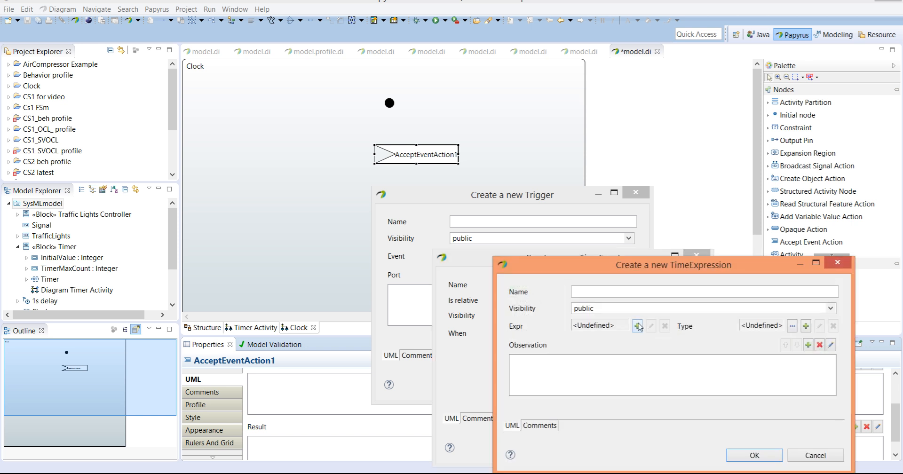
{"action": "left_click", "coordinate": [637, 326]}
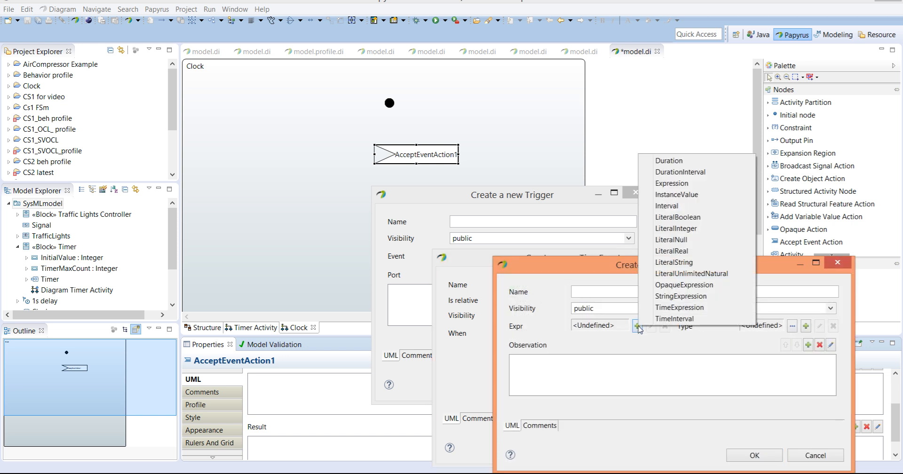
{"action": "left_click", "coordinate": [691, 288]}
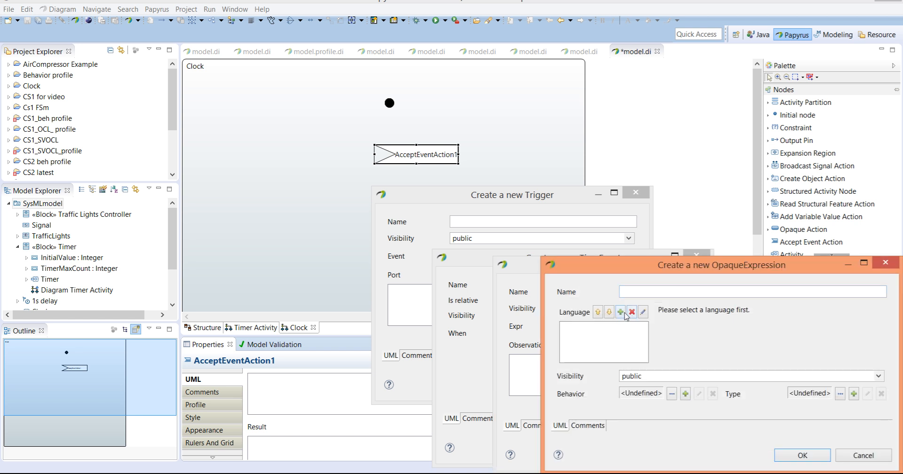
{"action": "left_click", "coordinate": [621, 312]}
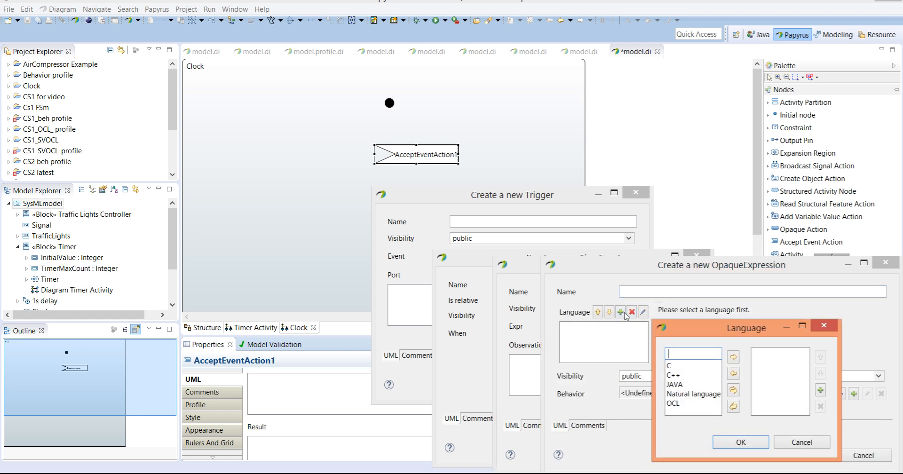
{"action": "left_click", "coordinate": [682, 396]}
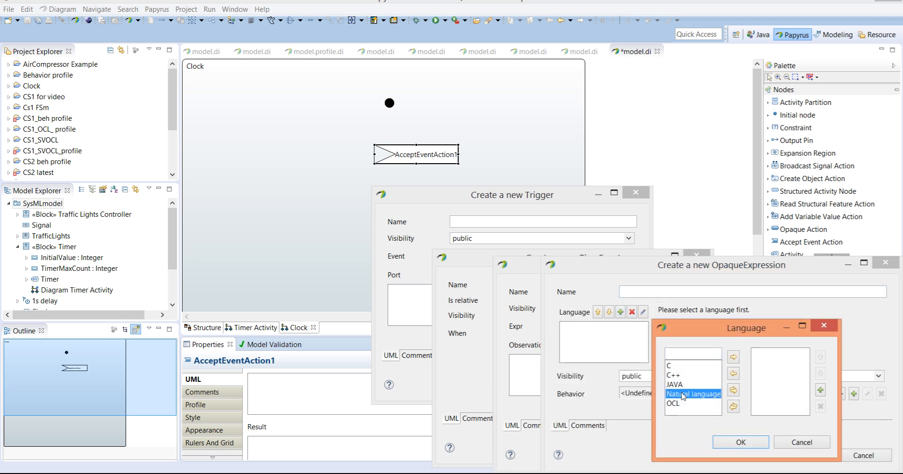
{"action": "left_click", "coordinate": [734, 358]}
{"action": "left_click", "coordinate": [741, 442]}
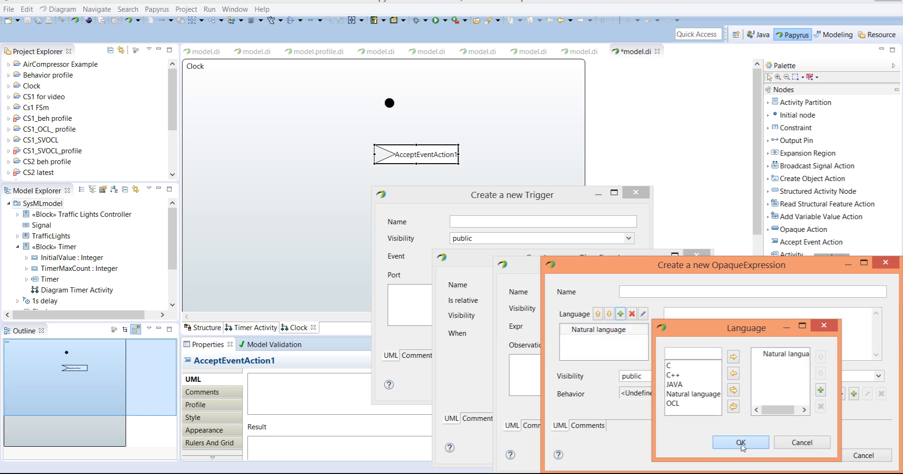
{"action": "left_click", "coordinate": [733, 331]}
{"action": "type", "text": "1"}
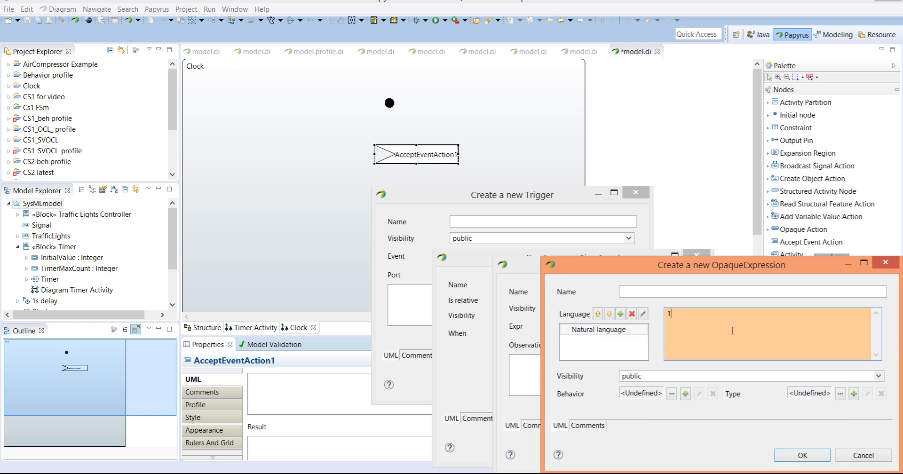
{"action": "left_click", "coordinate": [800, 455]}
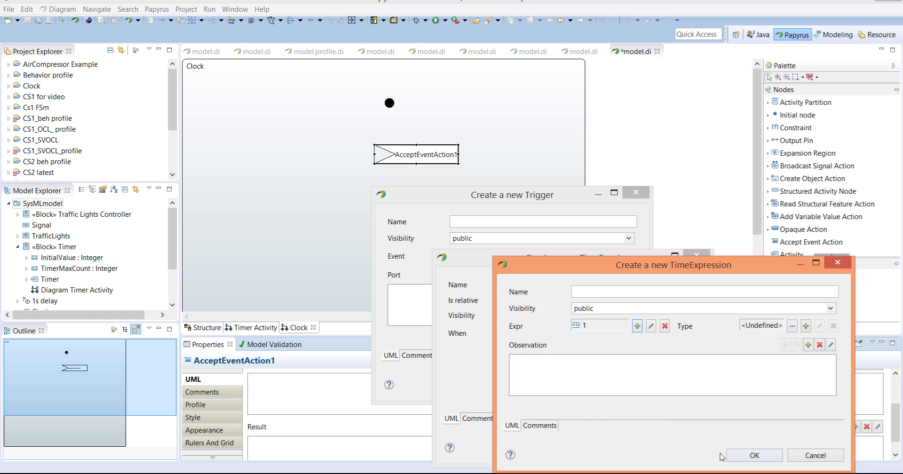
Confirm the time expression, the time event and the trigger so that the trigger is attached to the accept event action
{"action": "left_click", "coordinate": [745, 455]}
{"action": "left_click", "coordinate": [616, 449]}
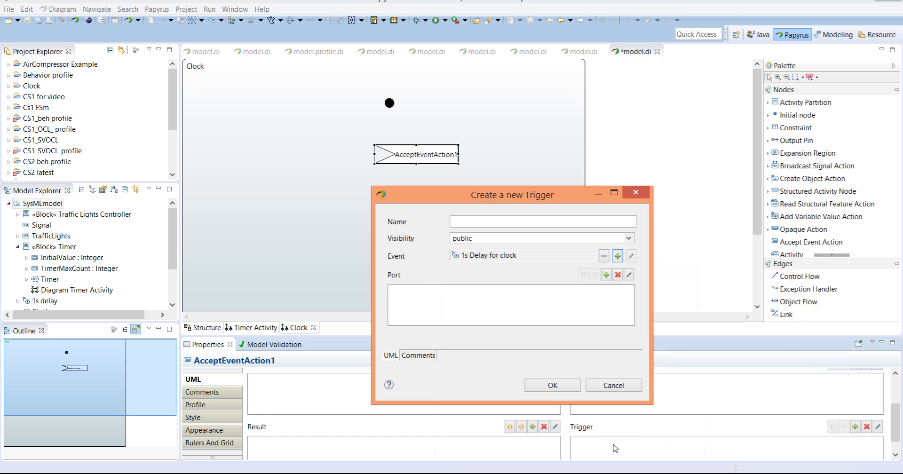
{"action": "left_click", "coordinate": [552, 383]}
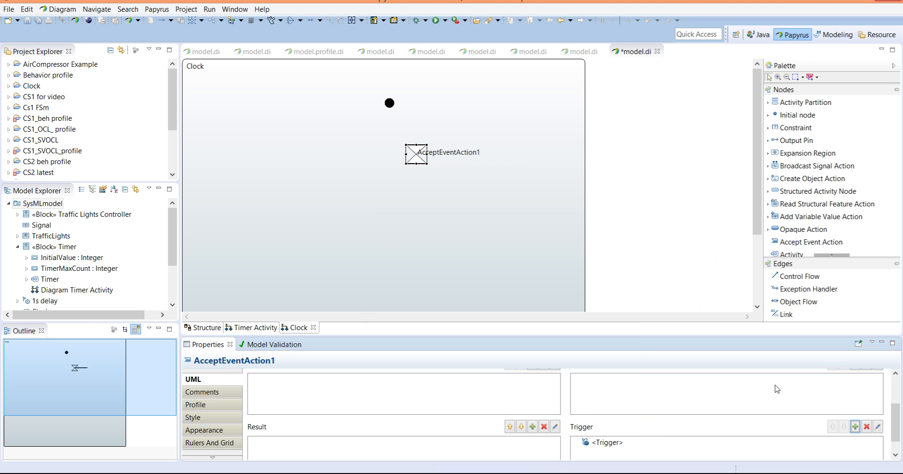
Clear the accept event action's name and move its hourglass symbol directly below the initial node
{"action": "left_click", "coordinate": [895, 385]}
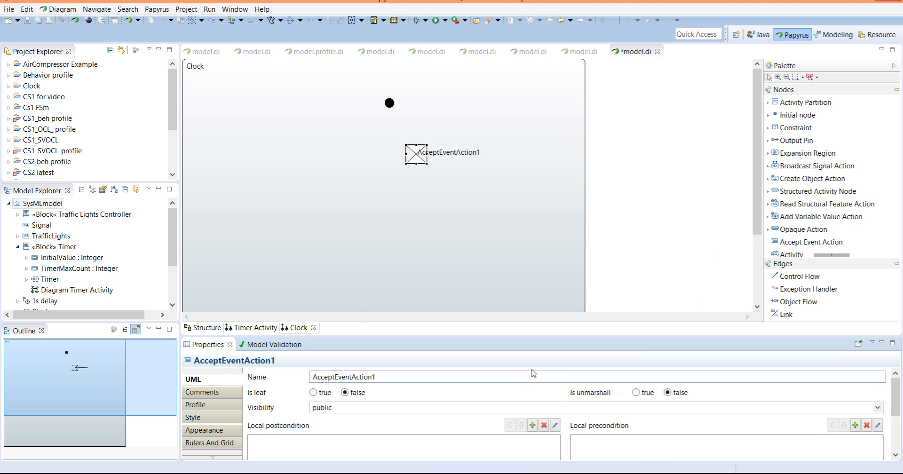
{"action": "left_click_drag", "start_coordinate": [469, 379], "coordinate": [303, 370]}
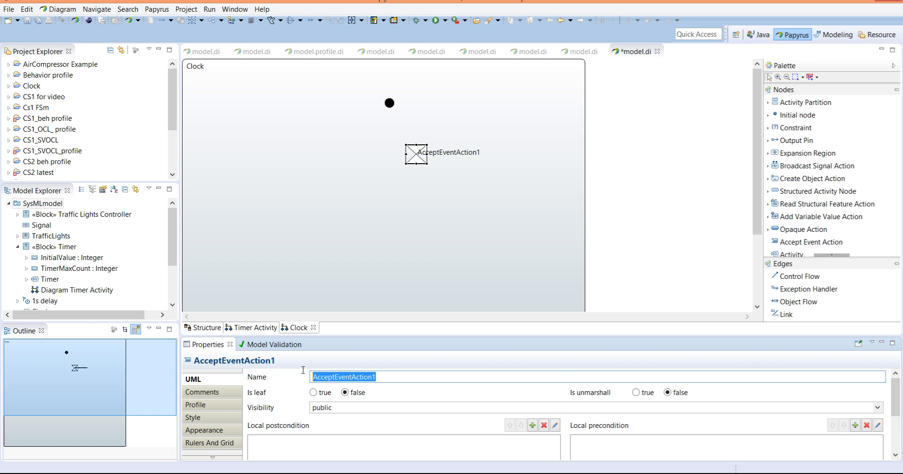
{"action": "key", "text": "BackSpace"}
{"action": "left_click", "coordinate": [384, 226]}
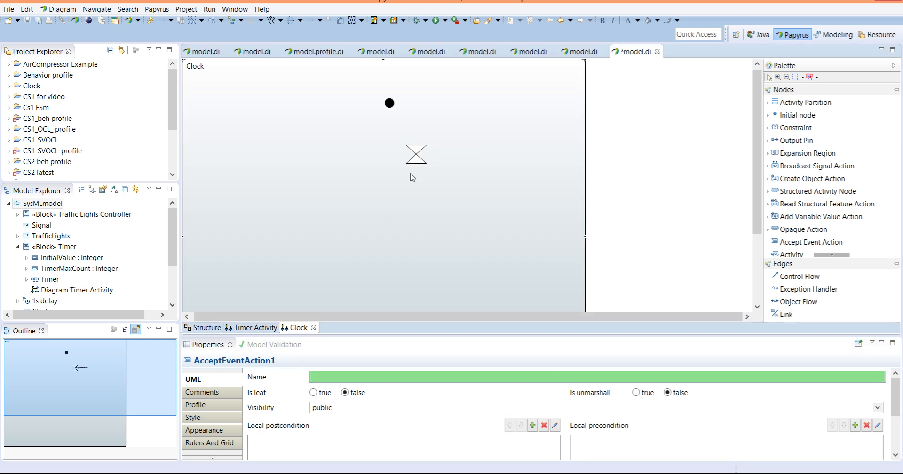
{"action": "left_click_drag", "start_coordinate": [416, 162], "coordinate": [393, 146]}
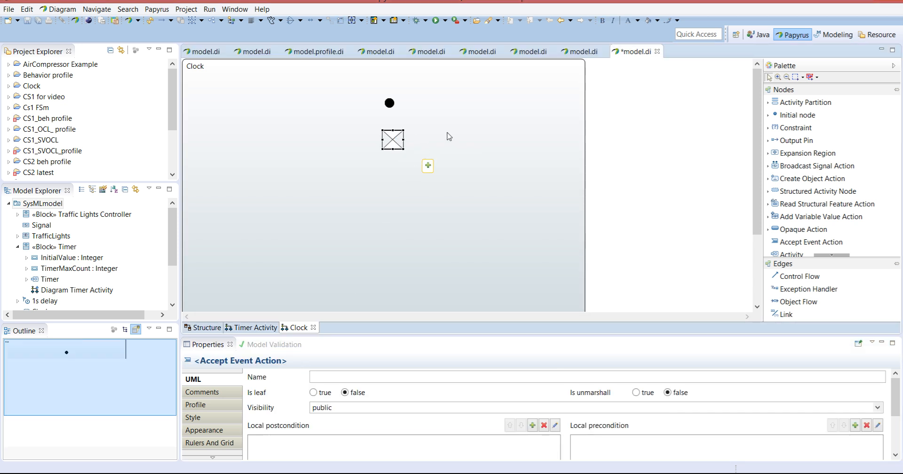
{"action": "left_click", "coordinate": [449, 136]}
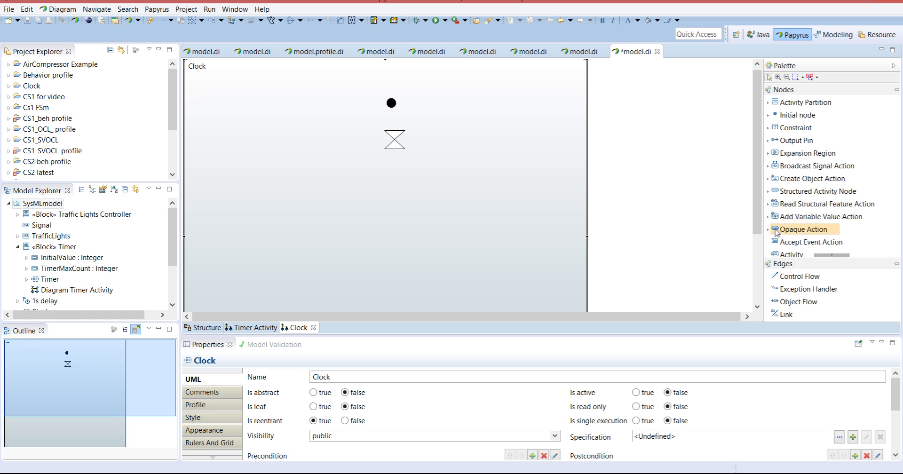
Look through the grouped action nodes in the palette for the Send Signal Action
{"action": "left_click", "coordinate": [769, 194]}
{"action": "left_click", "coordinate": [767, 192]}
{"action": "left_click", "coordinate": [768, 180]}
{"action": "left_click", "coordinate": [767, 180]}
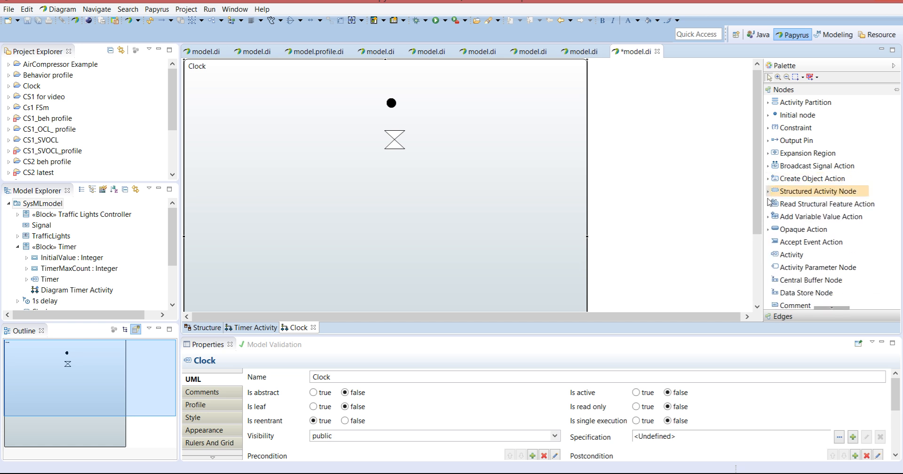
{"action": "left_click", "coordinate": [769, 205]}
{"action": "left_click", "coordinate": [768, 205]}
{"action": "left_click", "coordinate": [767, 217]}
{"action": "left_click", "coordinate": [768, 217]}
{"action": "left_click", "coordinate": [768, 231]}
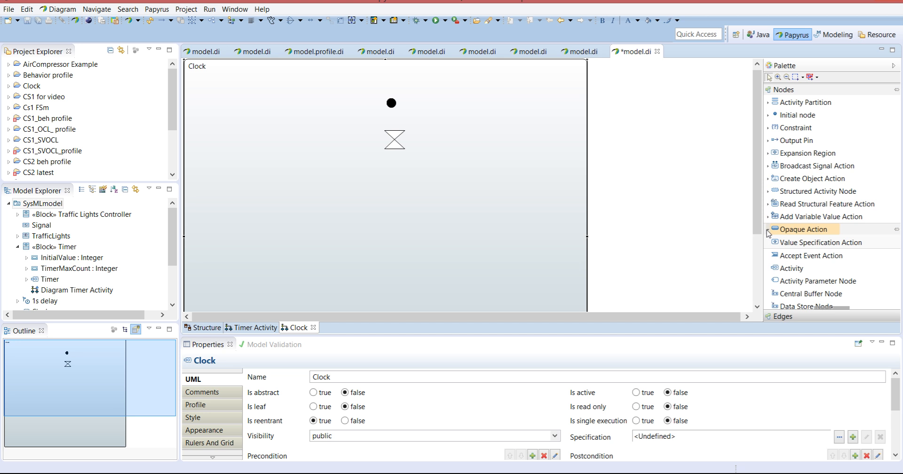
{"action": "left_click", "coordinate": [767, 231]}
Add a Send Signal Action below the accept event action and assign the existing signal named Signal to it
{"action": "left_click", "coordinate": [768, 166]}
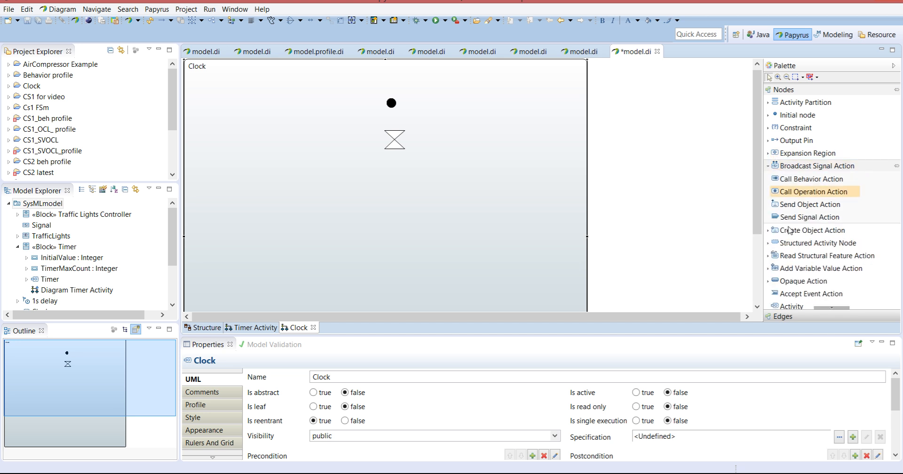
{"action": "left_click", "coordinate": [809, 216]}
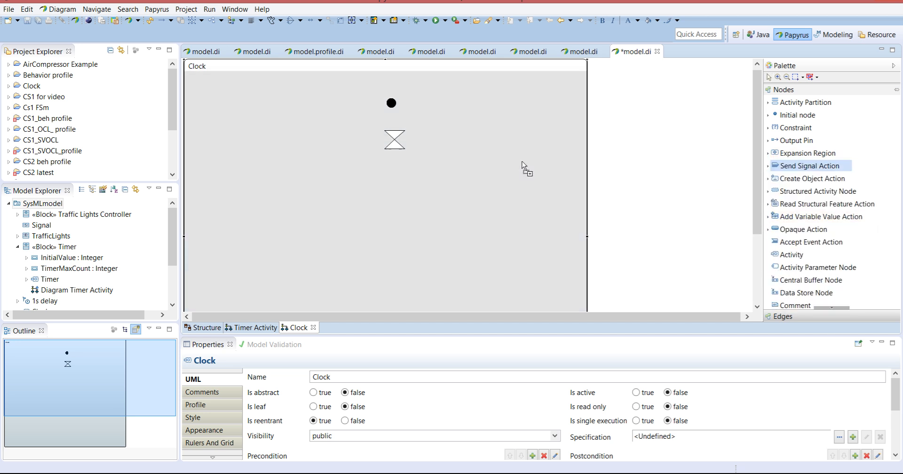
{"action": "left_click", "coordinate": [379, 186]}
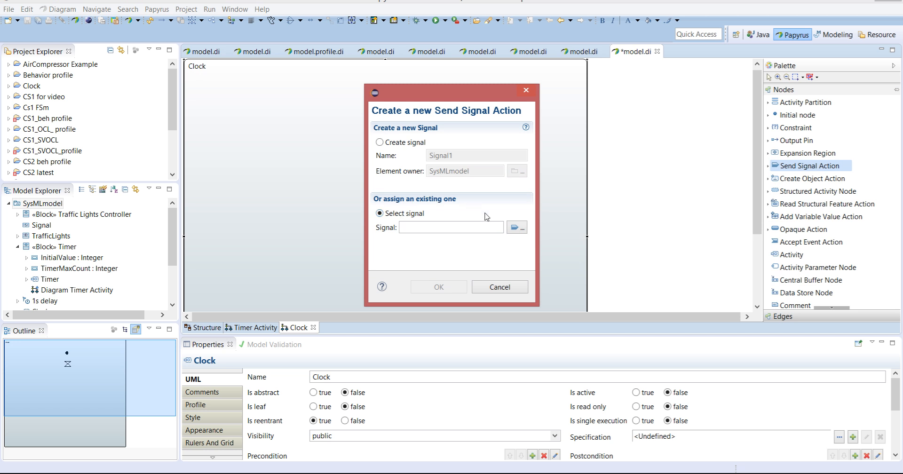
{"action": "left_click", "coordinate": [517, 228]}
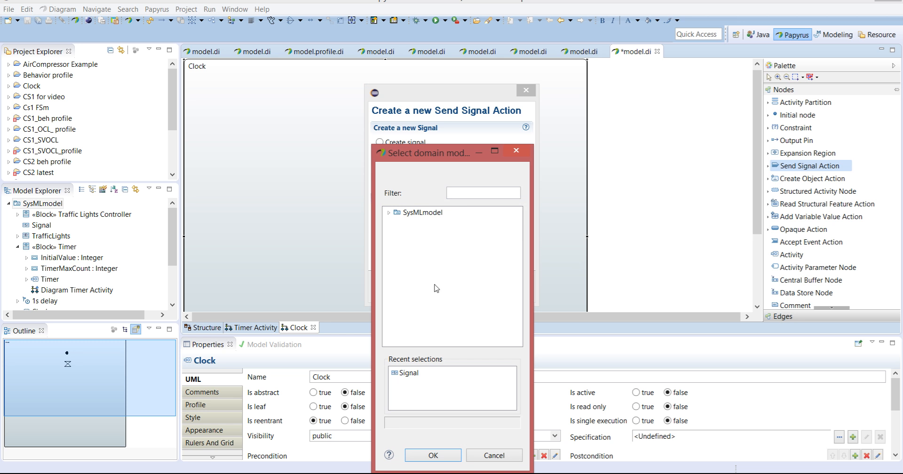
{"action": "left_click", "coordinate": [407, 373]}
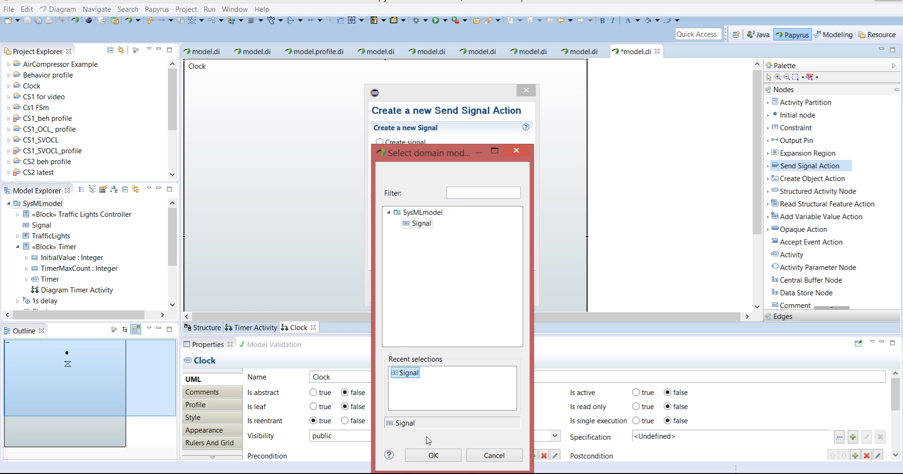
{"action": "left_click", "coordinate": [425, 456]}
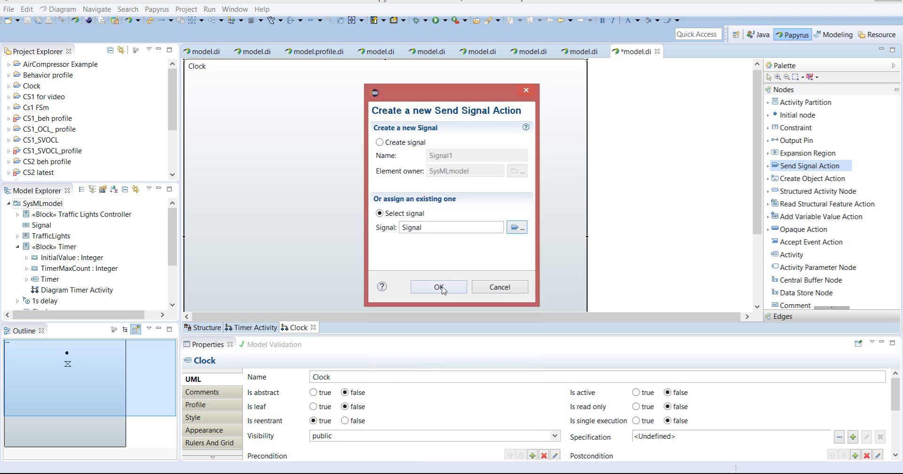
{"action": "left_click", "coordinate": [438, 287]}
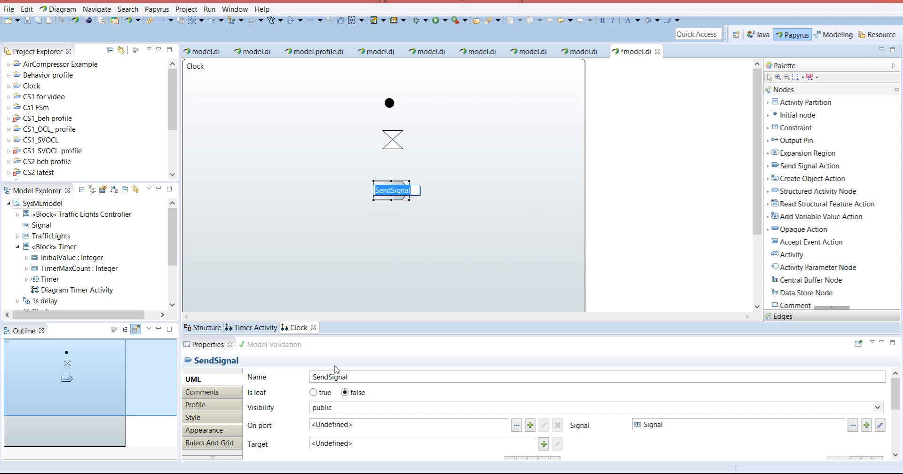
Rename the send signal action to Signal and check the signal element in the Structure diagram before returning to the Clock diagram
{"action": "left_click_drag", "start_coordinate": [330, 374], "coordinate": [306, 376]}
{"action": "key", "text": "BackSpace"}
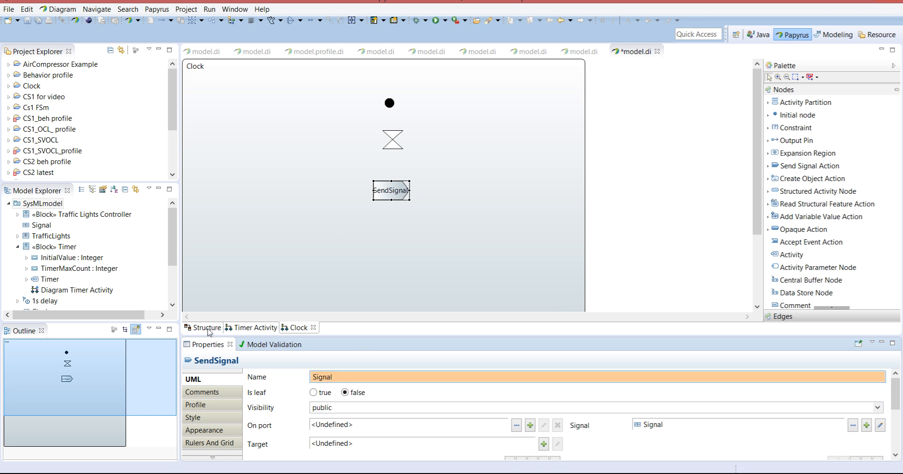
{"action": "left_click", "coordinate": [208, 328]}
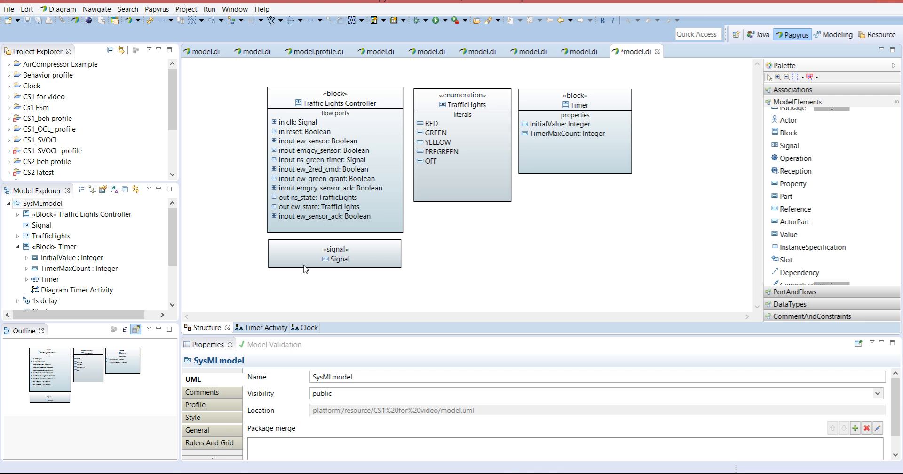
{"action": "left_click", "coordinate": [305, 267]}
{"action": "left_click", "coordinate": [308, 328]}
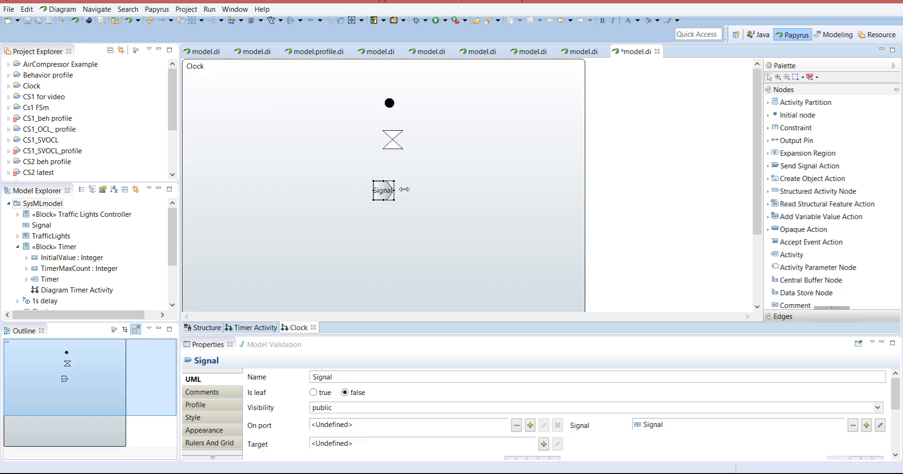
Widen the Signal action's shape and set its On port to the Traffic Lights Controller's clk : Signal flow port
{"action": "left_click_drag", "start_coordinate": [404, 189], "coordinate": [423, 190]}
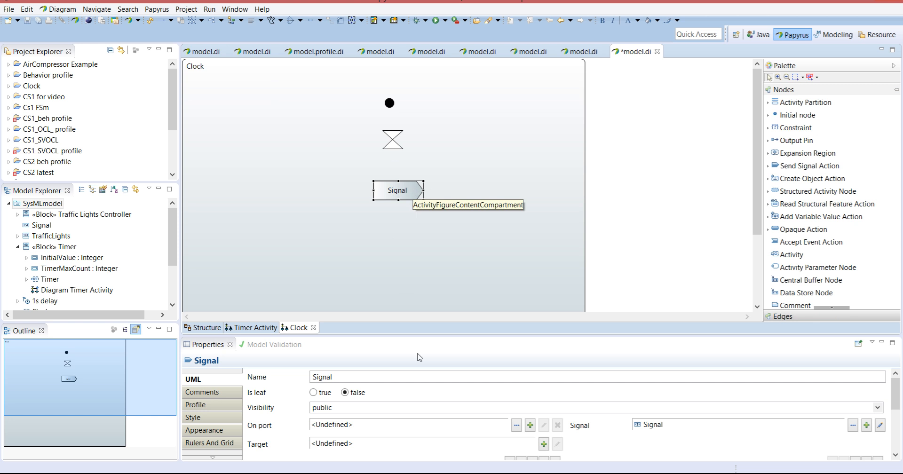
{"action": "left_click", "coordinate": [516, 425]}
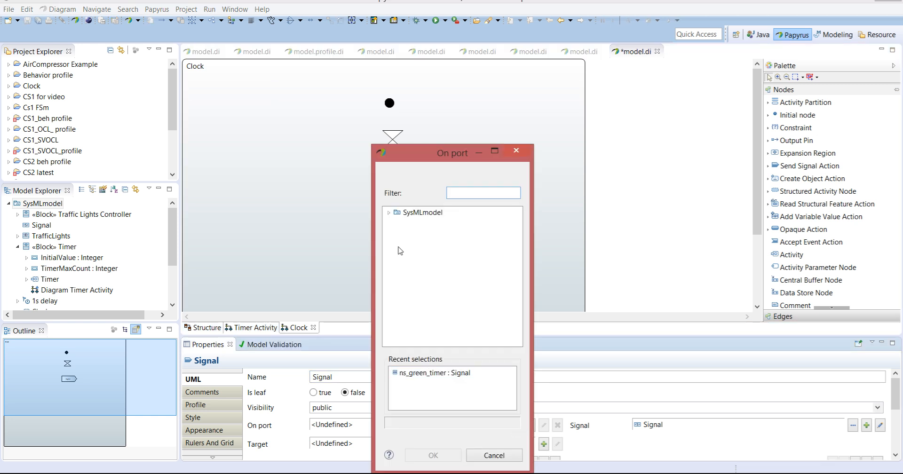
{"action": "left_click", "coordinate": [389, 213]}
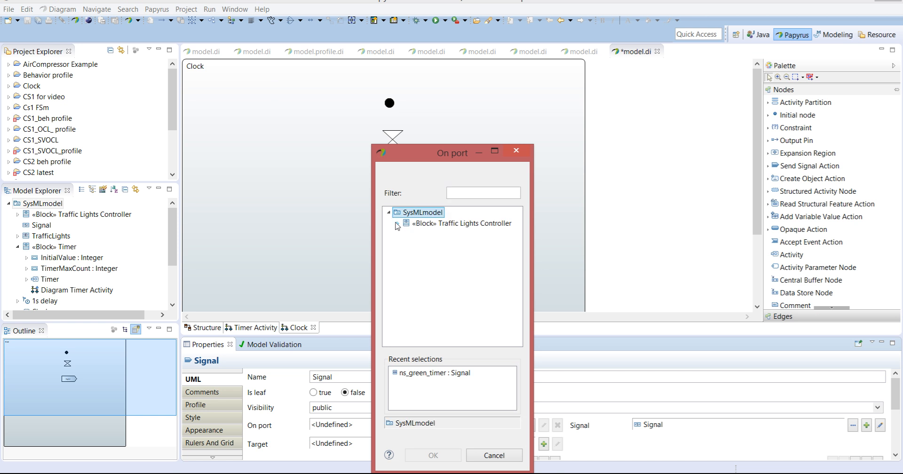
{"action": "left_click", "coordinate": [397, 225]}
{"action": "left_click", "coordinate": [455, 224]}
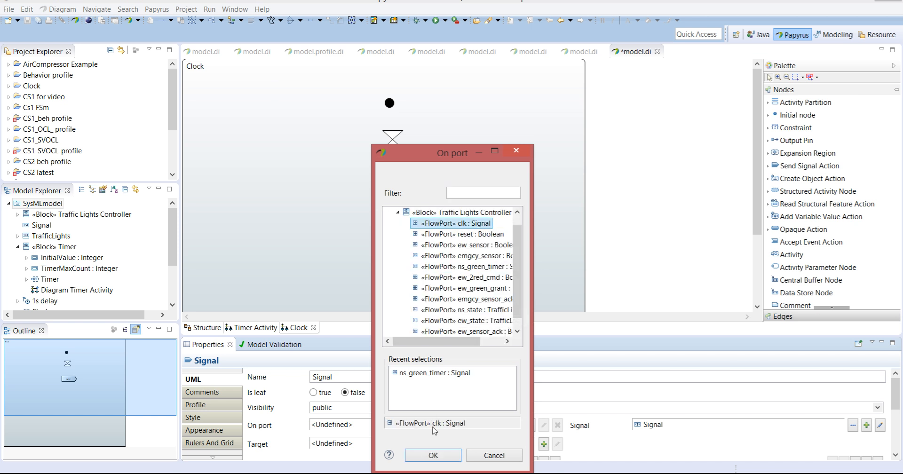
{"action": "left_click", "coordinate": [433, 455]}
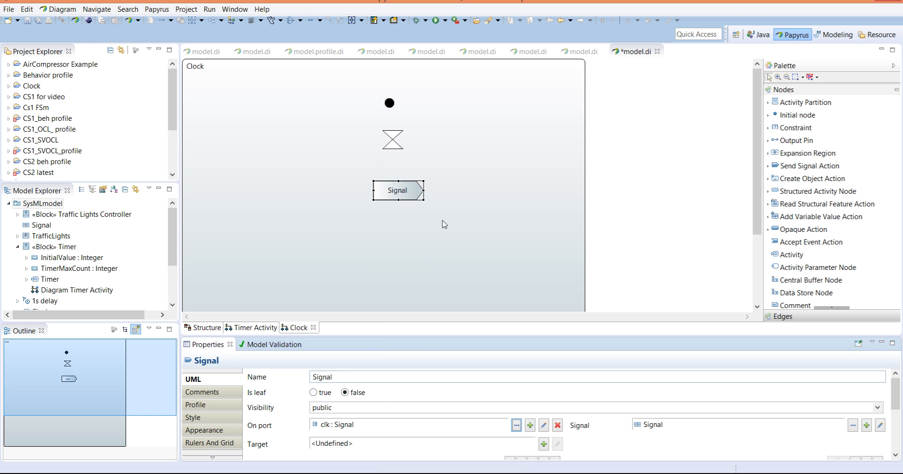
{"action": "left_click", "coordinate": [442, 224]}
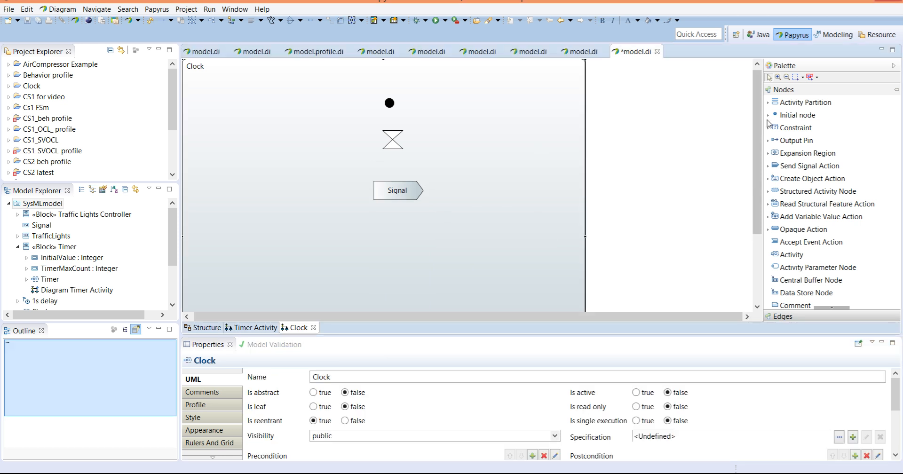
Add an Activity final node beside the Signal action, to its right
{"action": "left_click", "coordinate": [768, 118]}
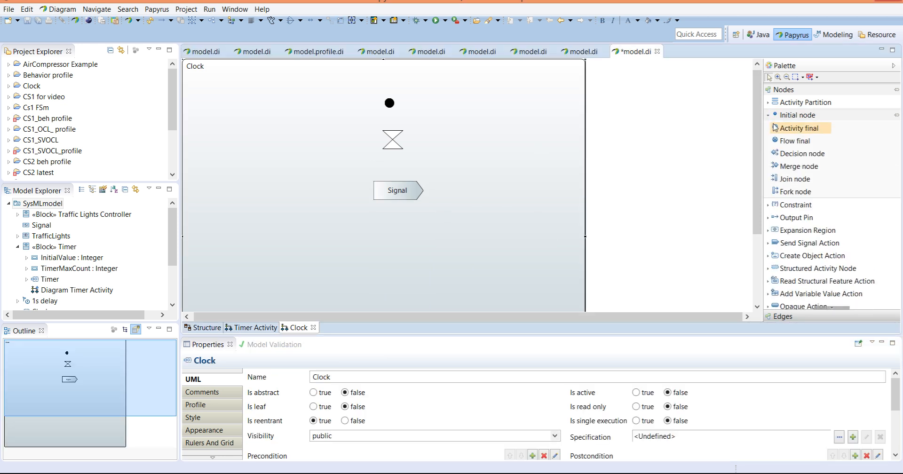
{"action": "left_click", "coordinate": [797, 128]}
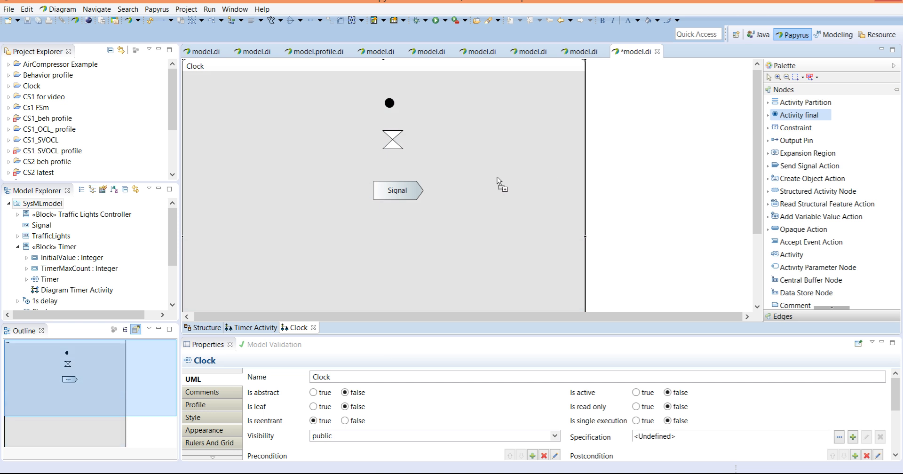
{"action": "left_click", "coordinate": [456, 191]}
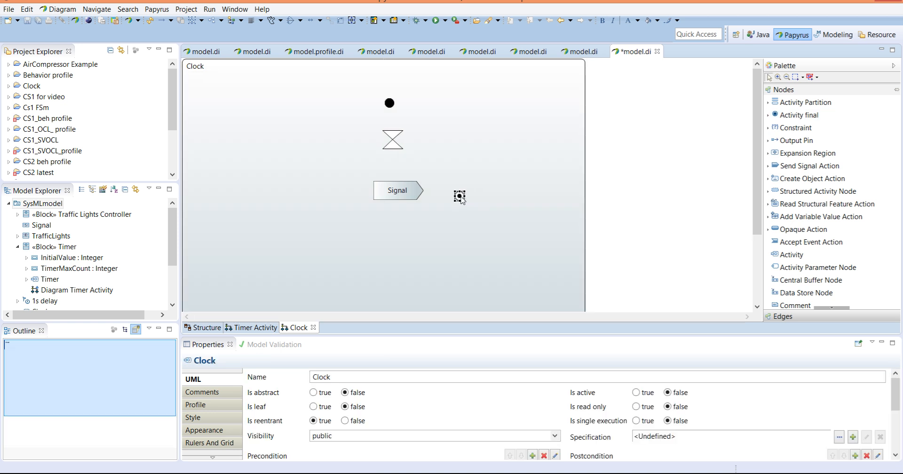
{"action": "left_click", "coordinate": [493, 176]}
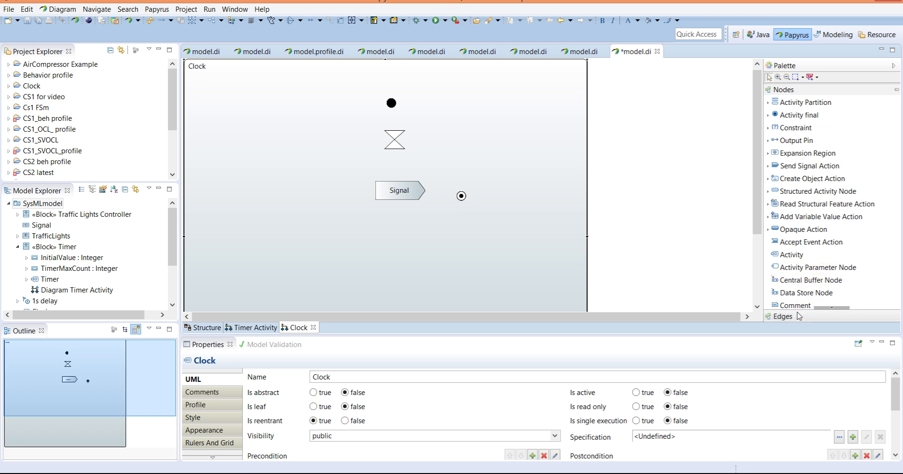
Draw a Control Flow from the initial node to the accept event action
{"action": "left_click", "coordinate": [799, 316]}
{"action": "left_click", "coordinate": [785, 115]}
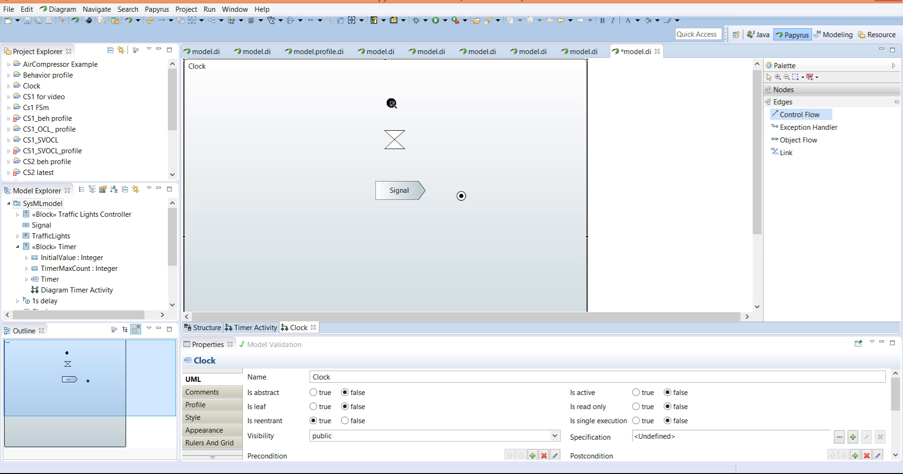
{"action": "left_click", "coordinate": [391, 103]}
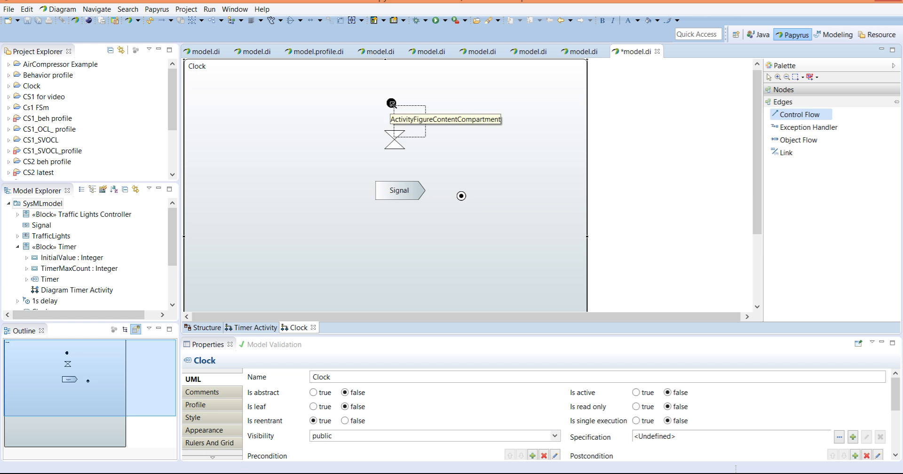
{"action": "left_click", "coordinate": [396, 134]}
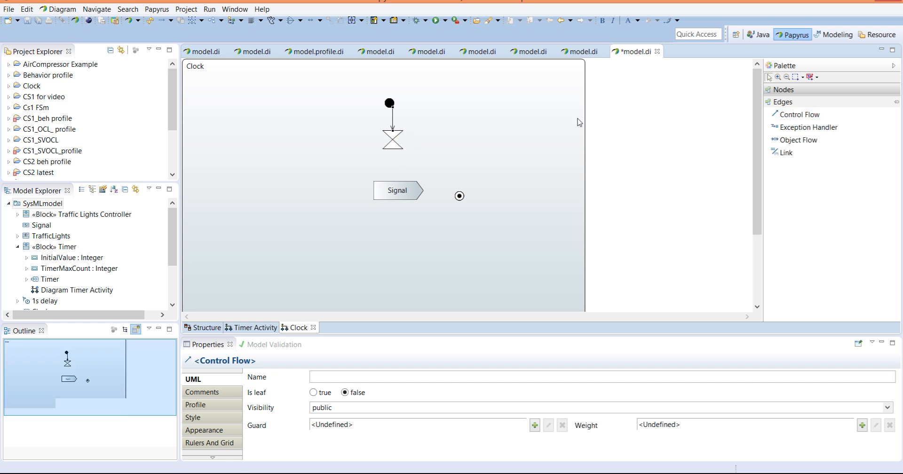
Draw a Control Flow from the accept event action to the Signal action
{"action": "left_click", "coordinate": [792, 117]}
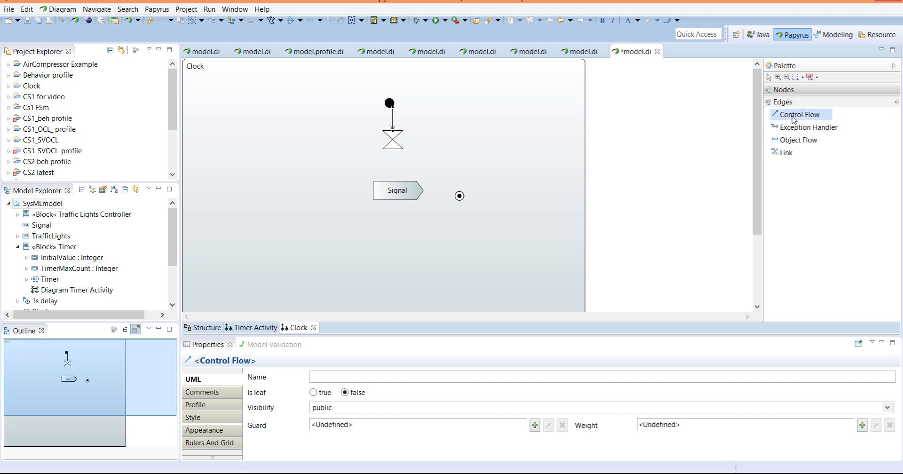
{"action": "left_click", "coordinate": [395, 146]}
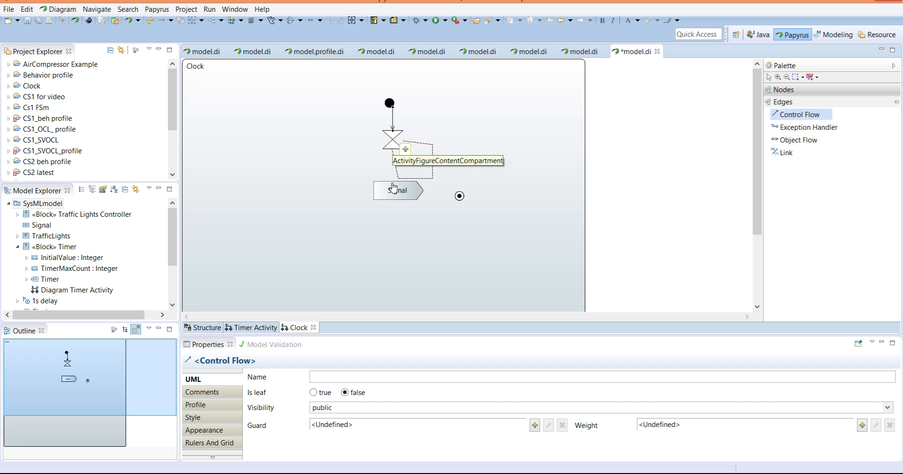
{"action": "left_click", "coordinate": [394, 187]}
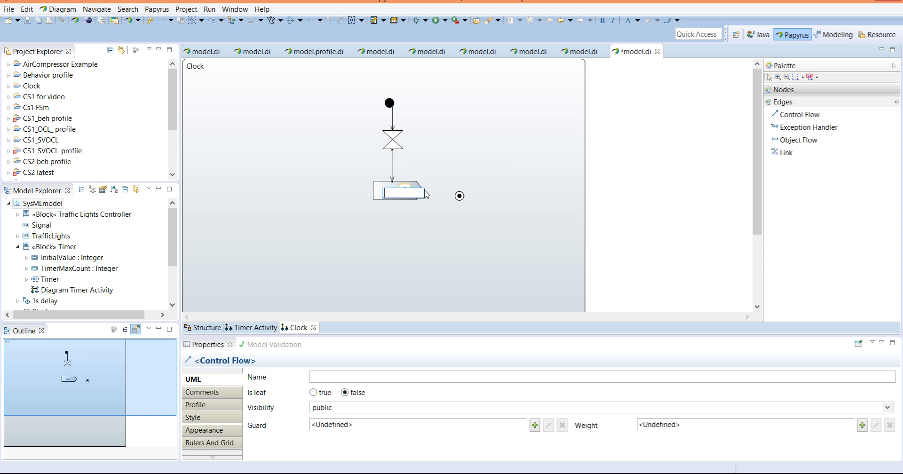
Draw a Control Flow from the Signal action to the Activity final node
{"action": "left_click", "coordinate": [777, 118]}
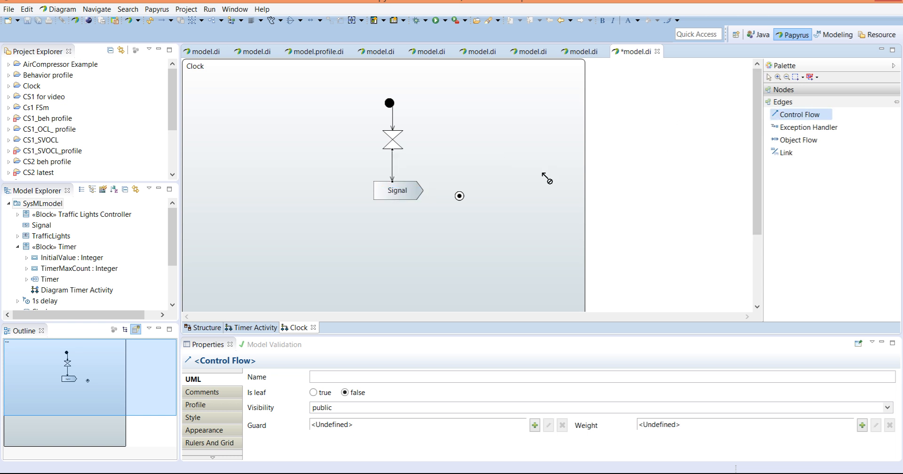
{"action": "left_click", "coordinate": [407, 195]}
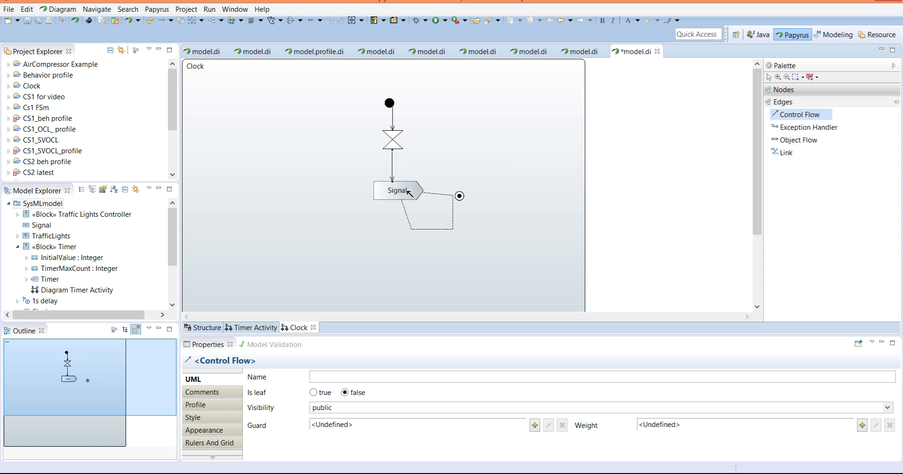
{"action": "left_click", "coordinate": [460, 196]}
{"action": "left_click", "coordinate": [439, 175]}
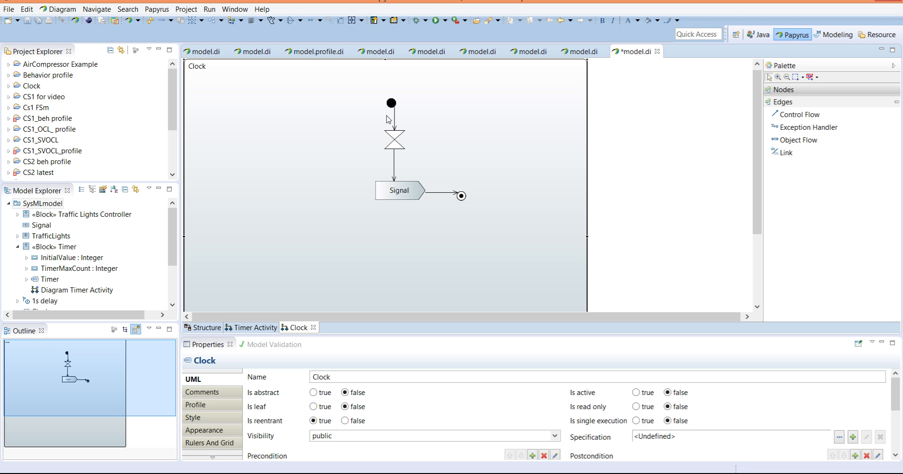
Review the properties of the initial node, the accept event action and the Signal action in the Clock diagram
{"action": "left_click", "coordinate": [389, 104]}
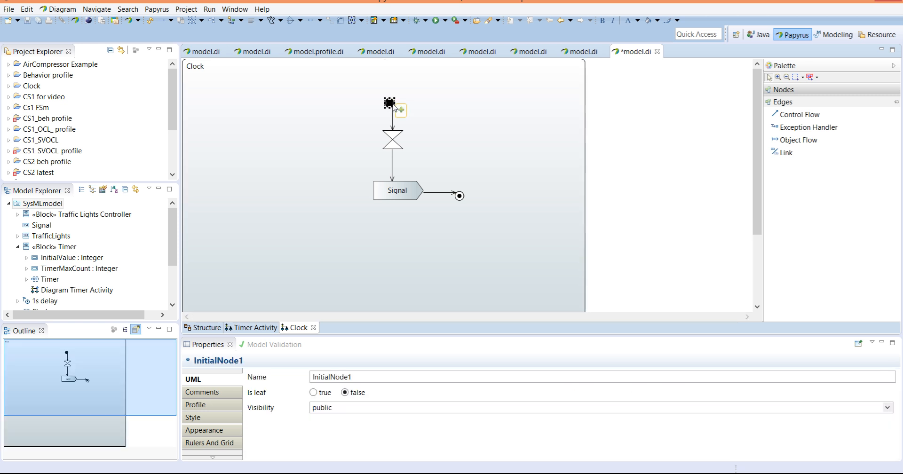
{"action": "left_click", "coordinate": [395, 134]}
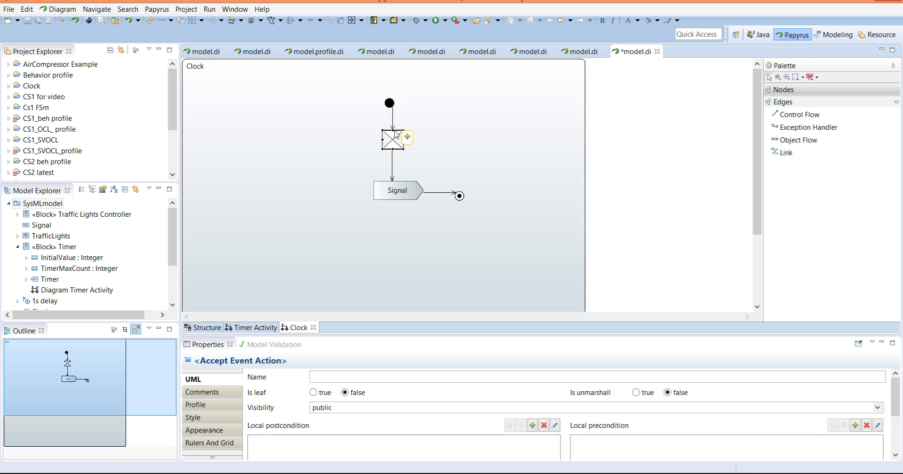
{"action": "left_click", "coordinate": [404, 191]}
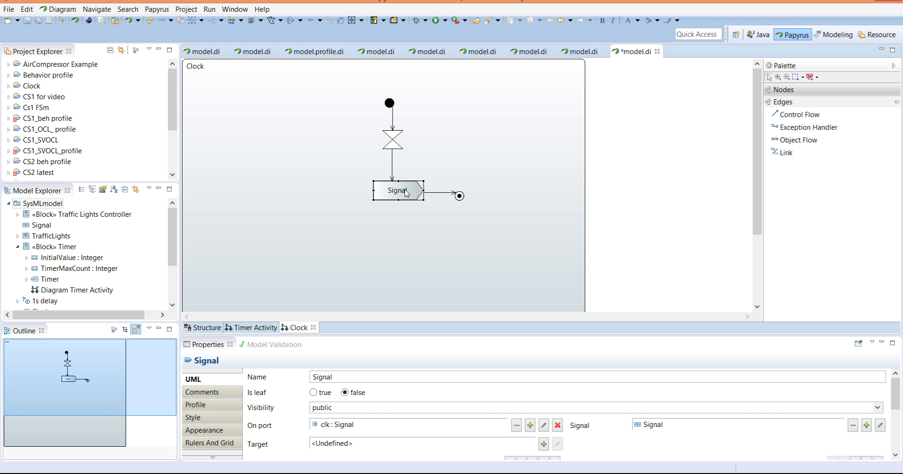
{"action": "left_click", "coordinate": [445, 180]}
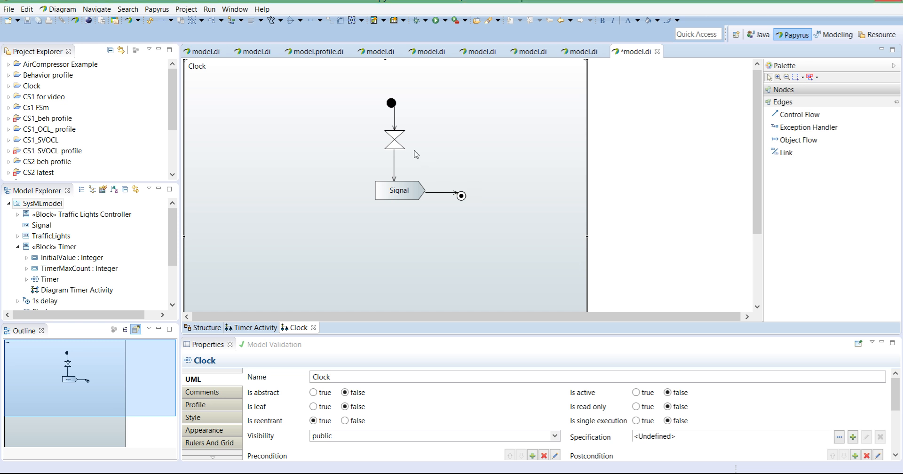
{"action": "left_click", "coordinate": [398, 145]}
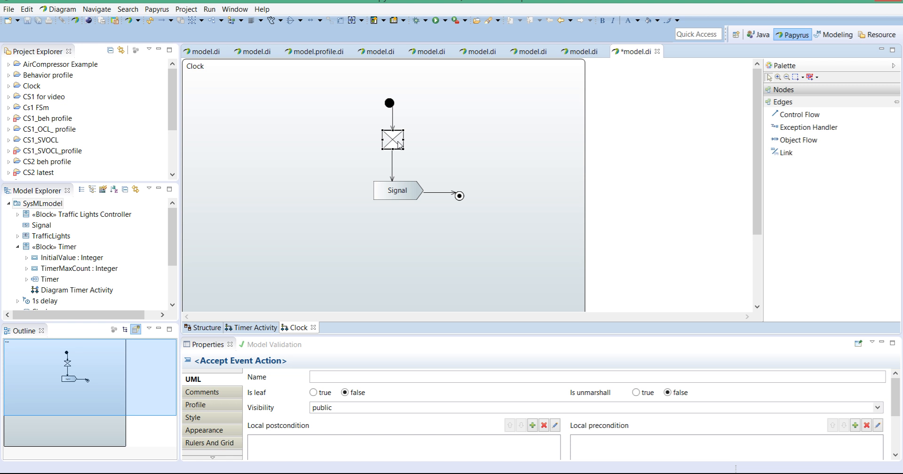
{"action": "left_click", "coordinate": [441, 151]}
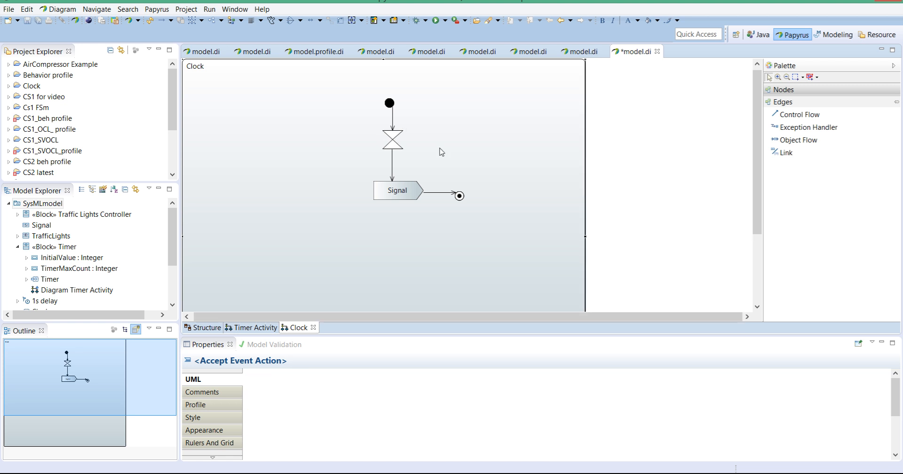
{"action": "left_click", "coordinate": [530, 473]}
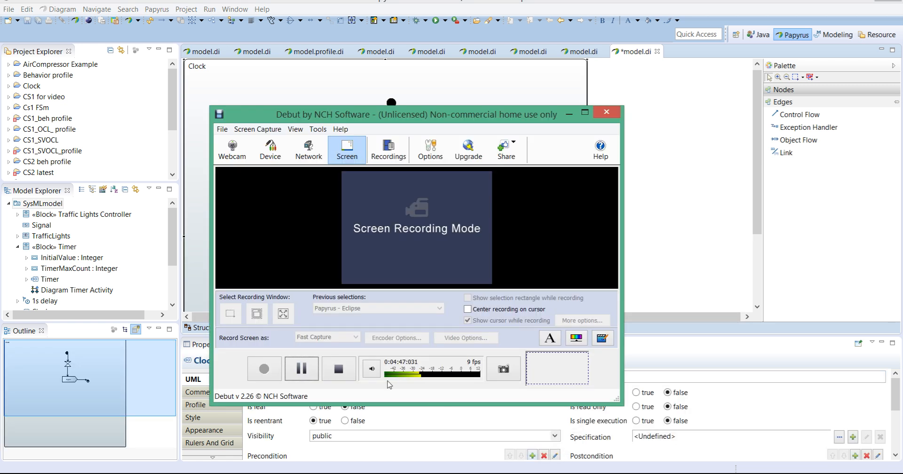